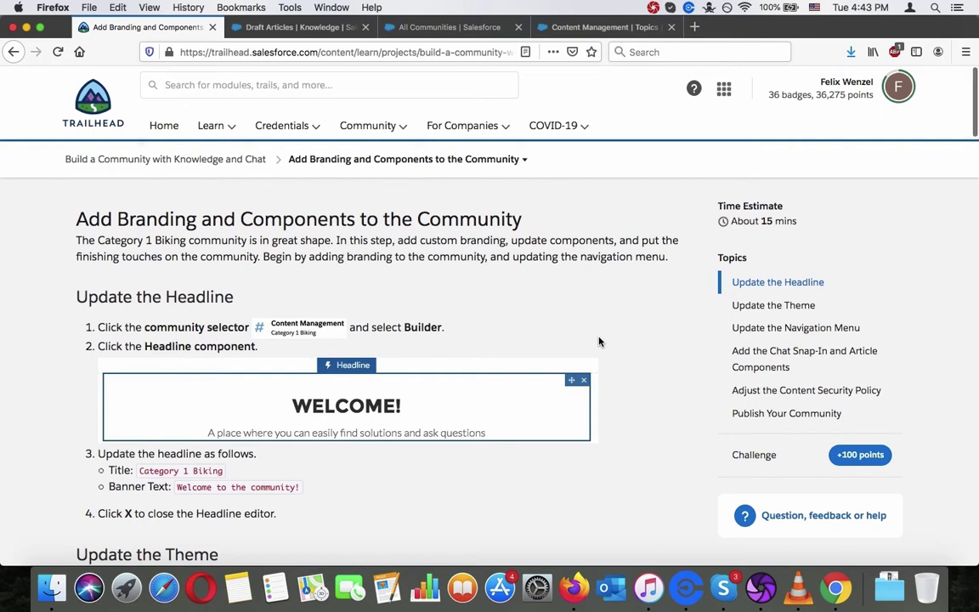
- Open the Builder for the Category 1 Biking community from its Content Management workspace
scroll(598, 341, down, 1)
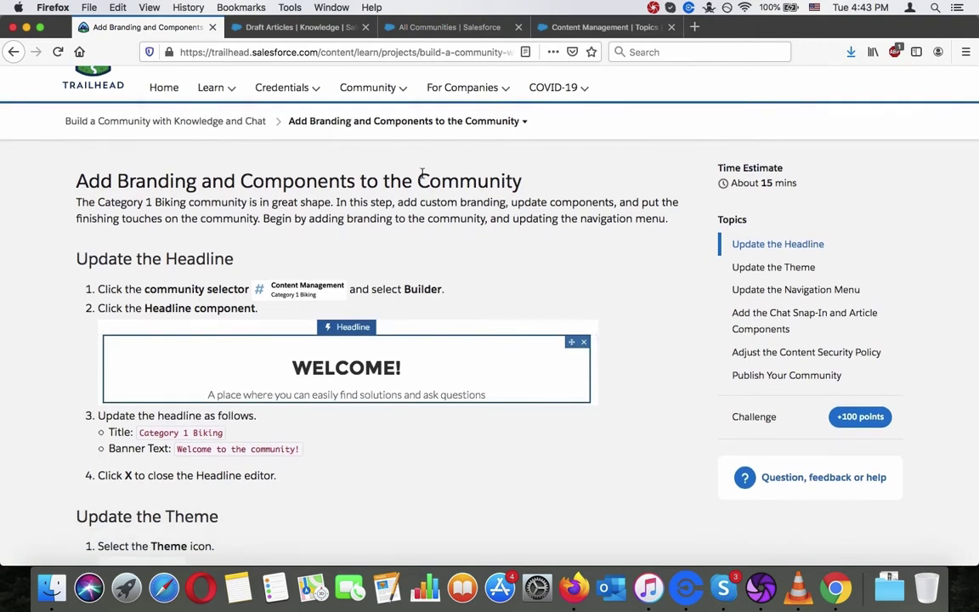
click(307, 28)
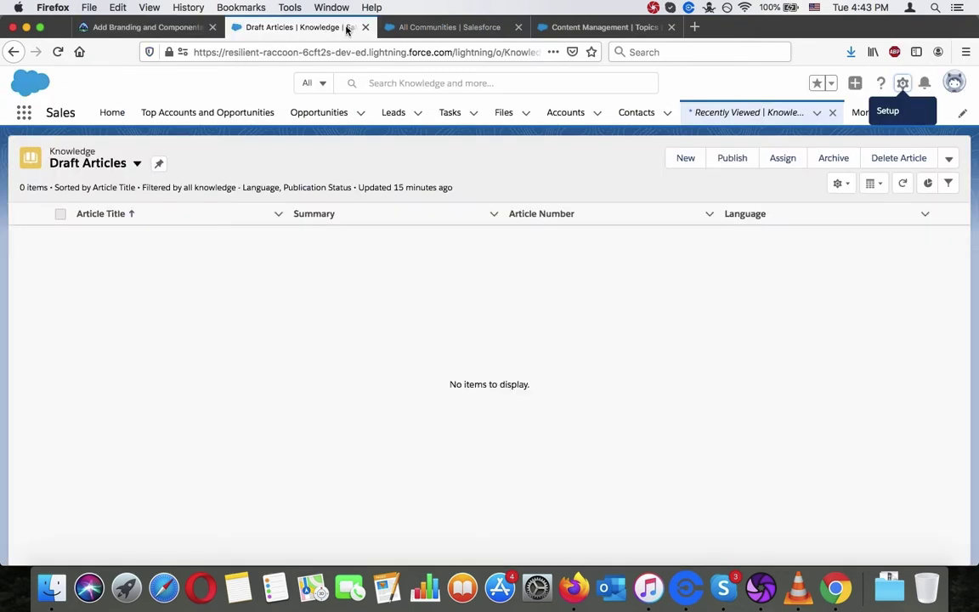
click(429, 28)
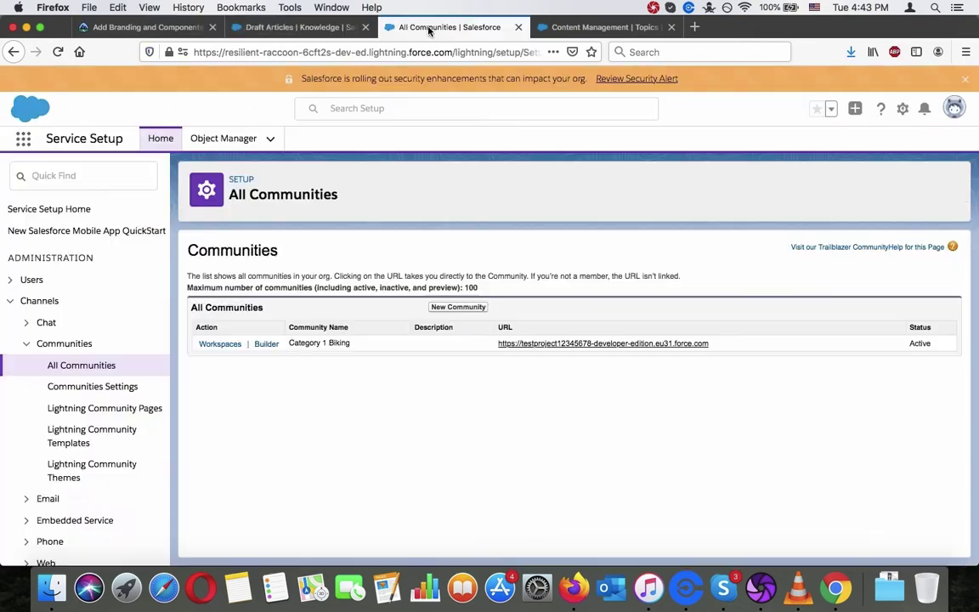
click(575, 28)
click(33, 88)
click(33, 88)
click(33, 90)
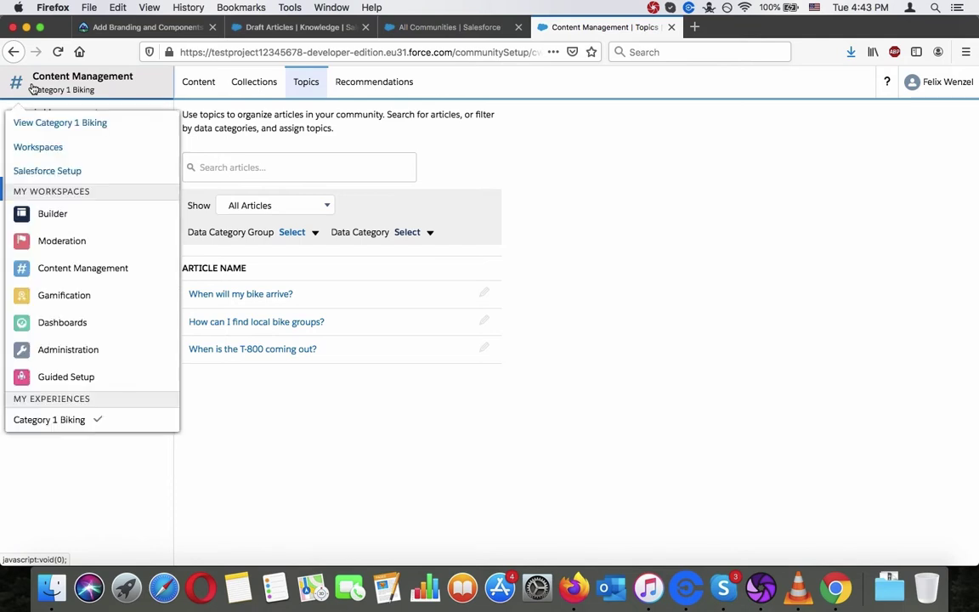
click(50, 212)
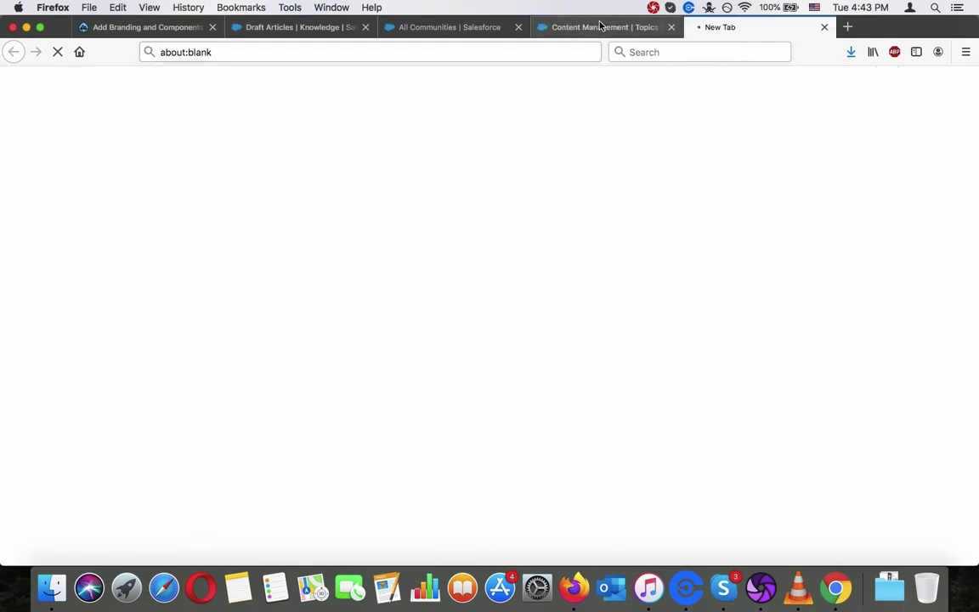
click(557, 27)
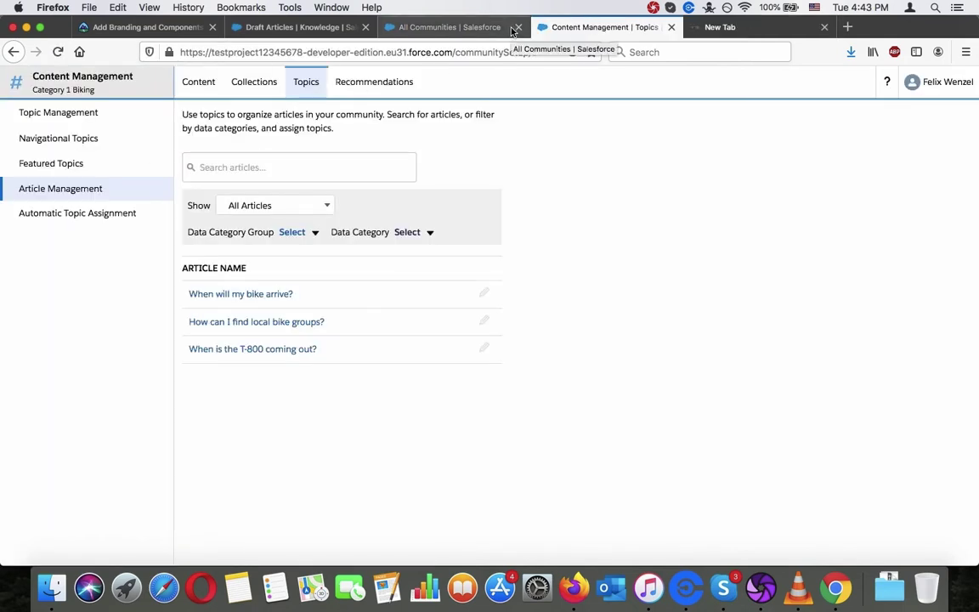
click(724, 27)
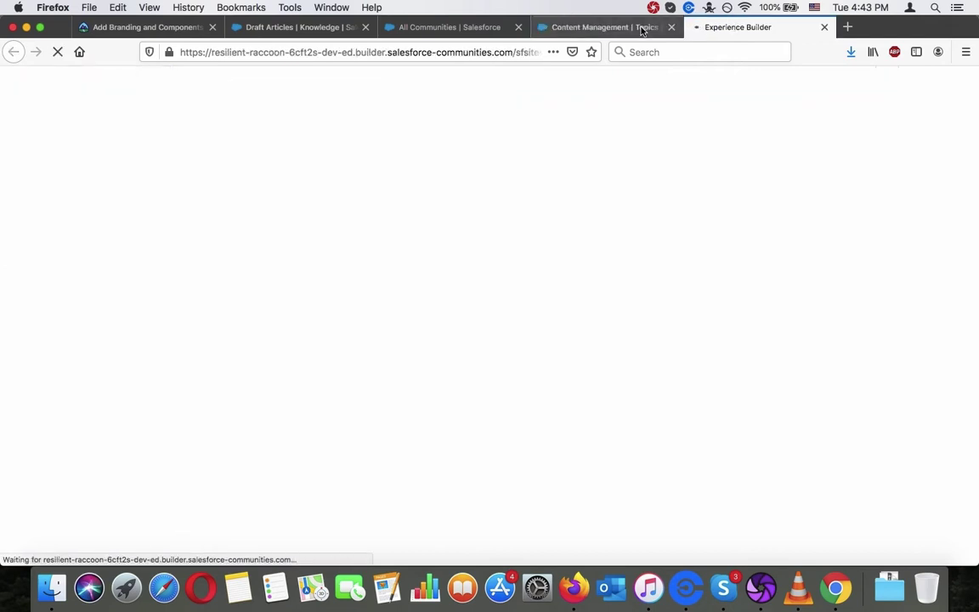
click(643, 27)
click(732, 27)
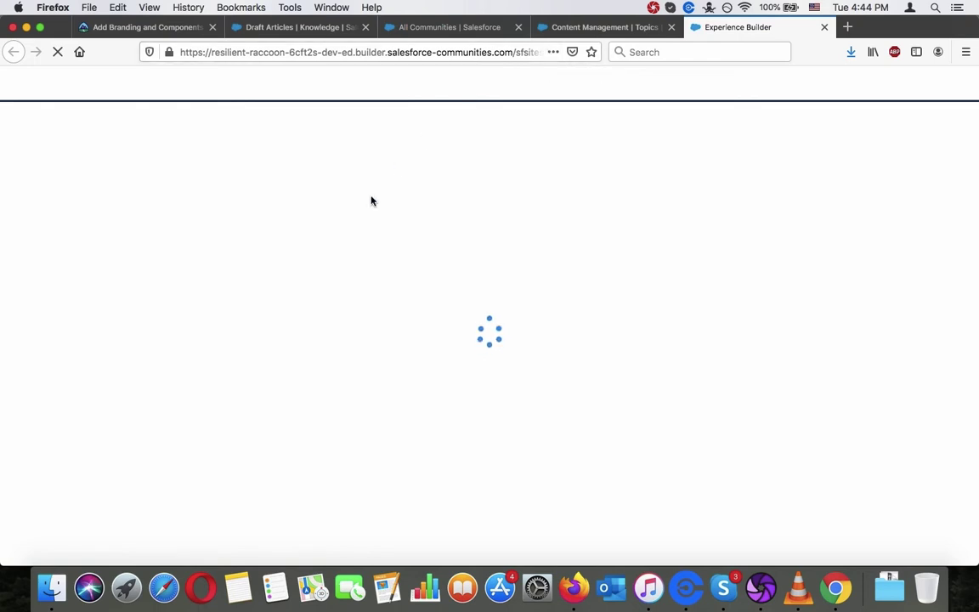
- Set the home page Headline component's title to "Category 1 Biking", copied from the Trailhead instructions
click(149, 27)
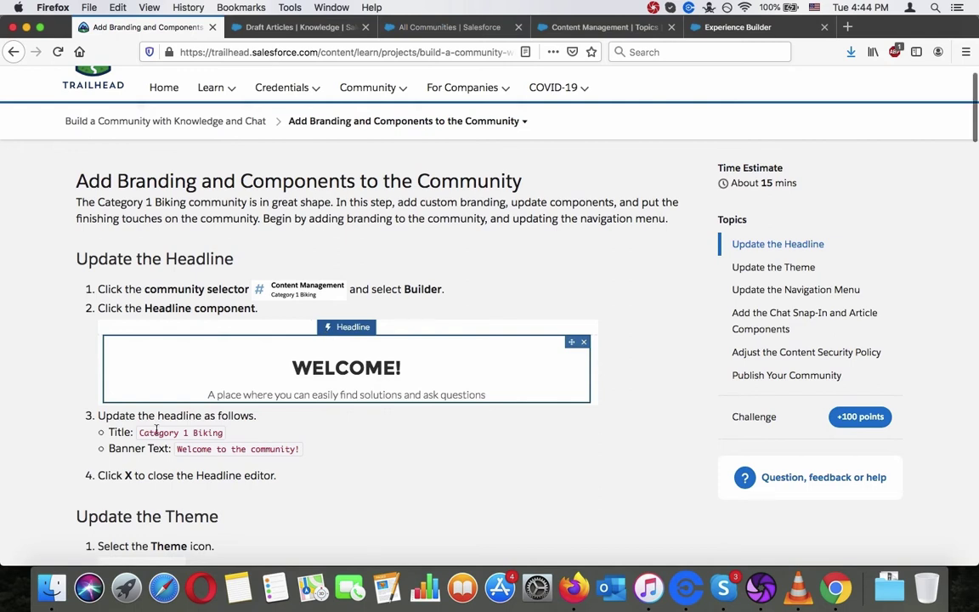
drag(140, 434, 221, 434)
key(super+c)
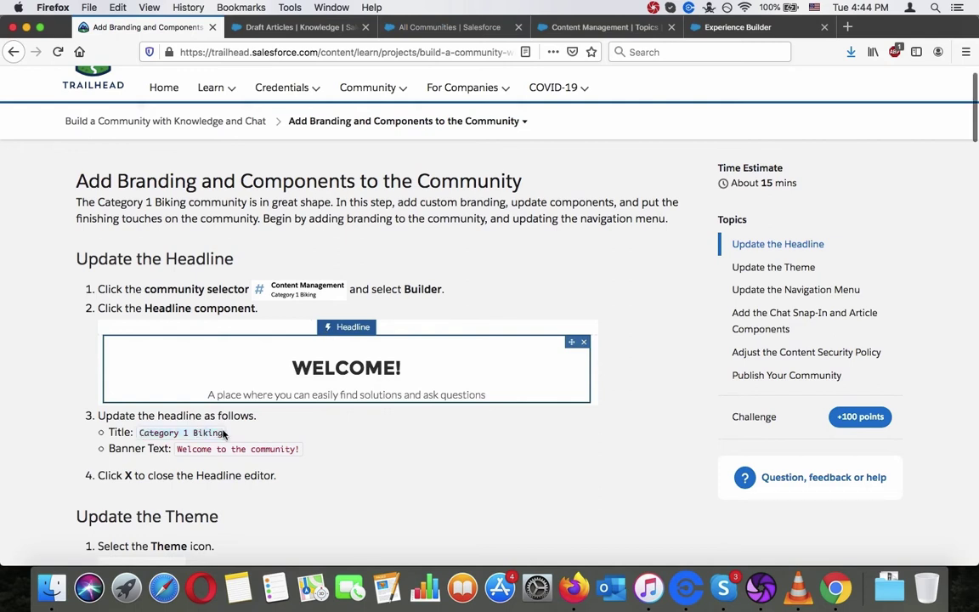
click(744, 29)
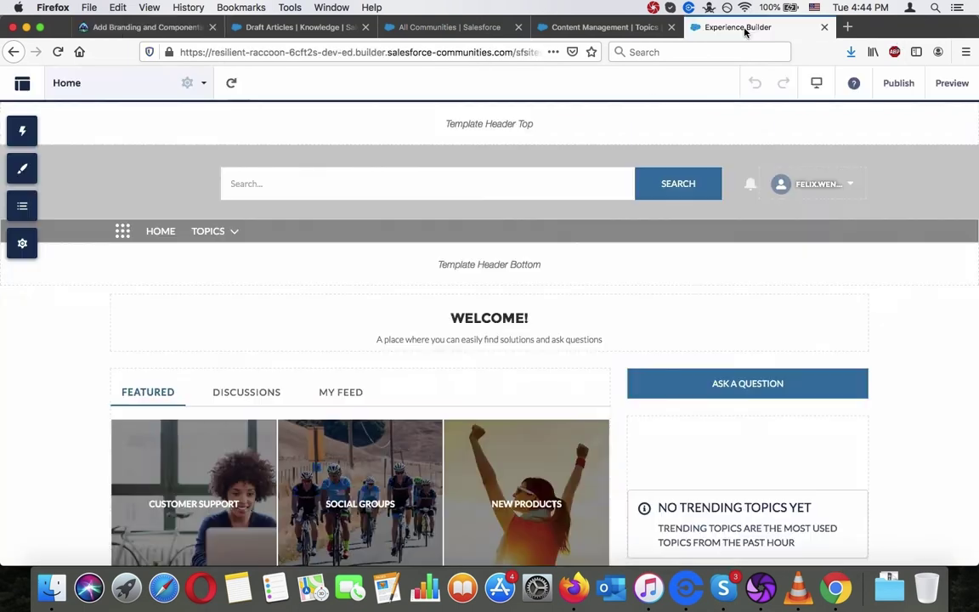
click(489, 328)
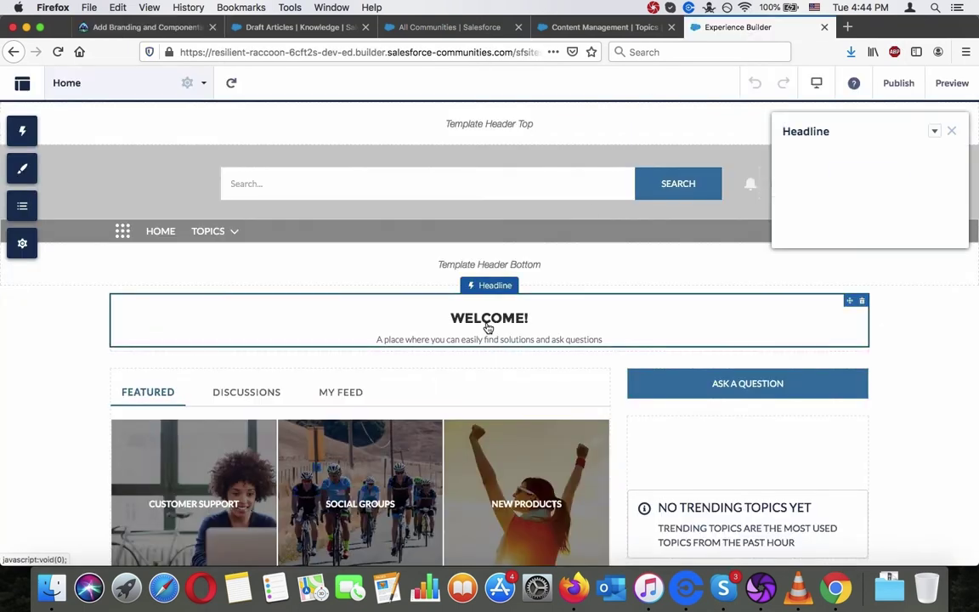
click(842, 213)
key(super+v)
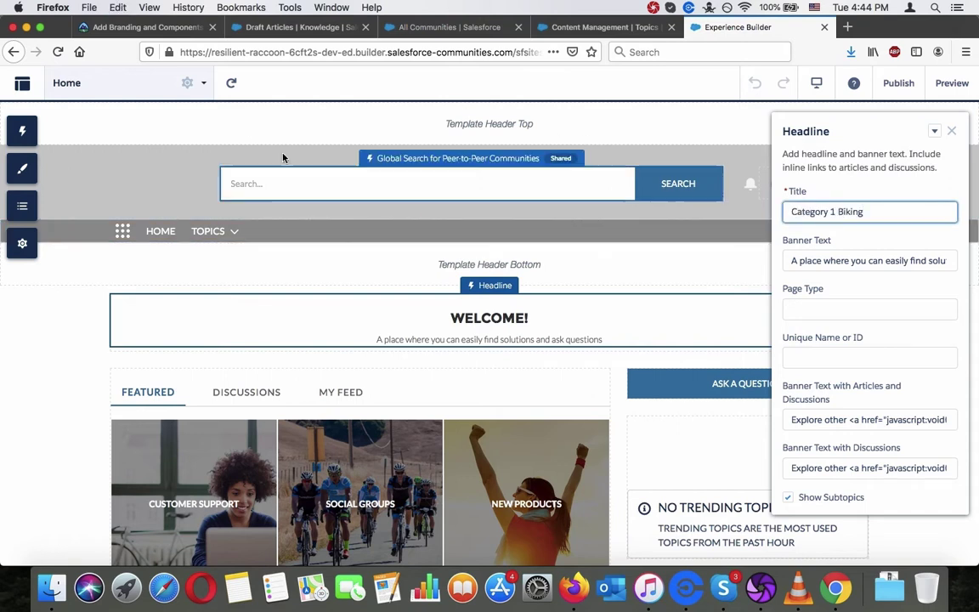
- Set the Headline's banner text to "Welcome to the community!" from the Trailhead instructions and close the Headline editor
click(143, 26)
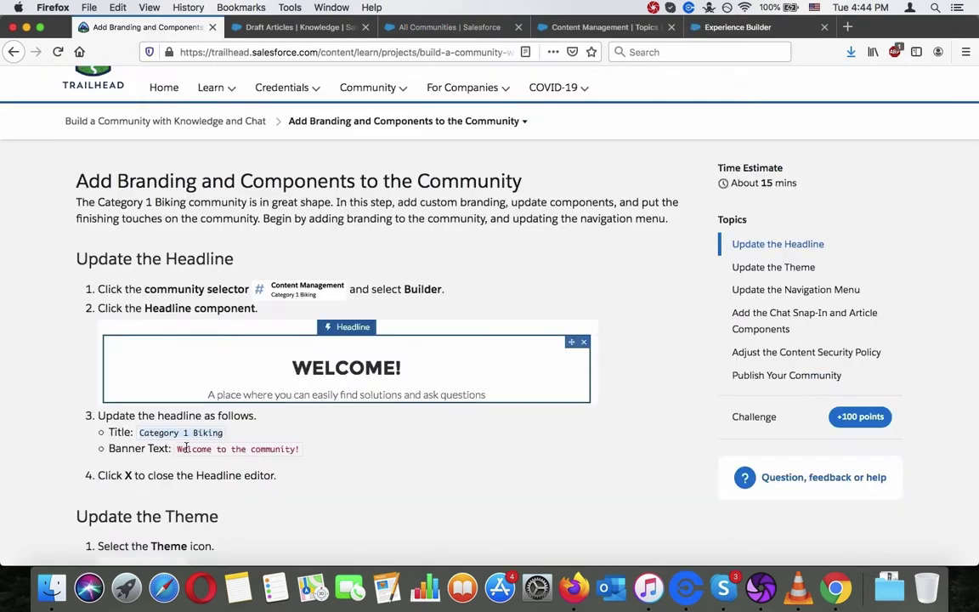
drag(179, 448, 296, 447)
key(ctrl+c)
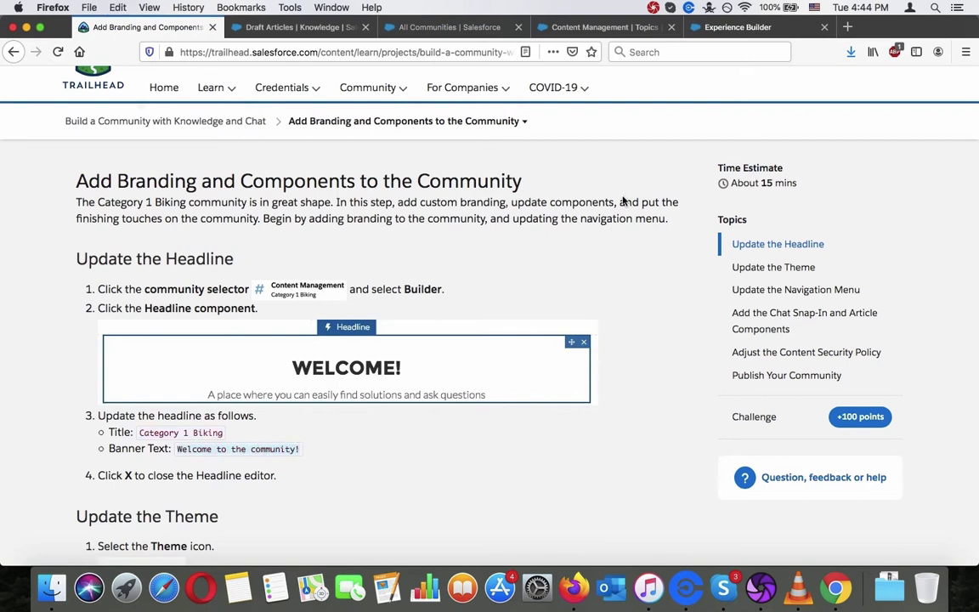
click(736, 27)
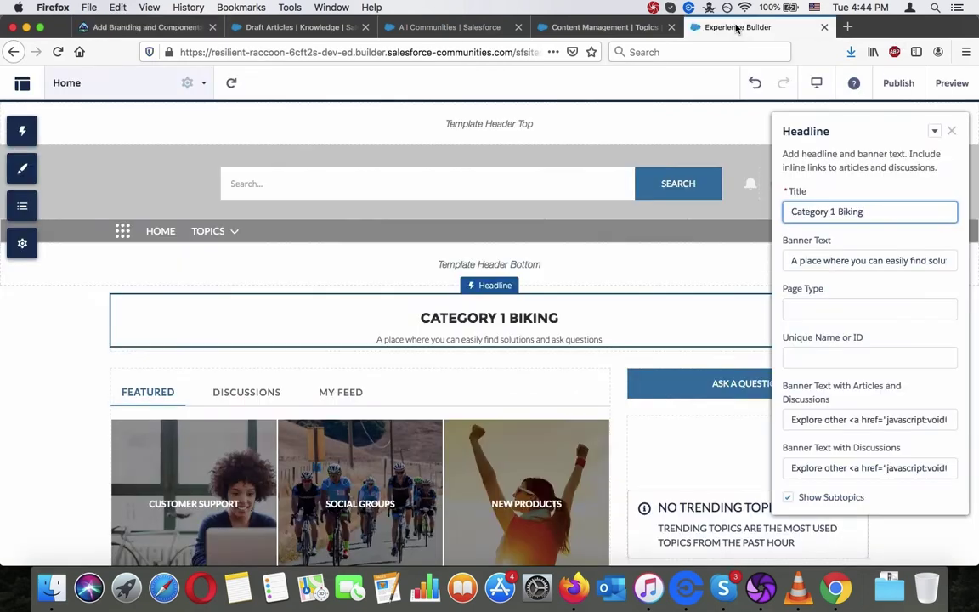
click(912, 261)
key(ctrl+a)
key(ctrl+v)
click(898, 308)
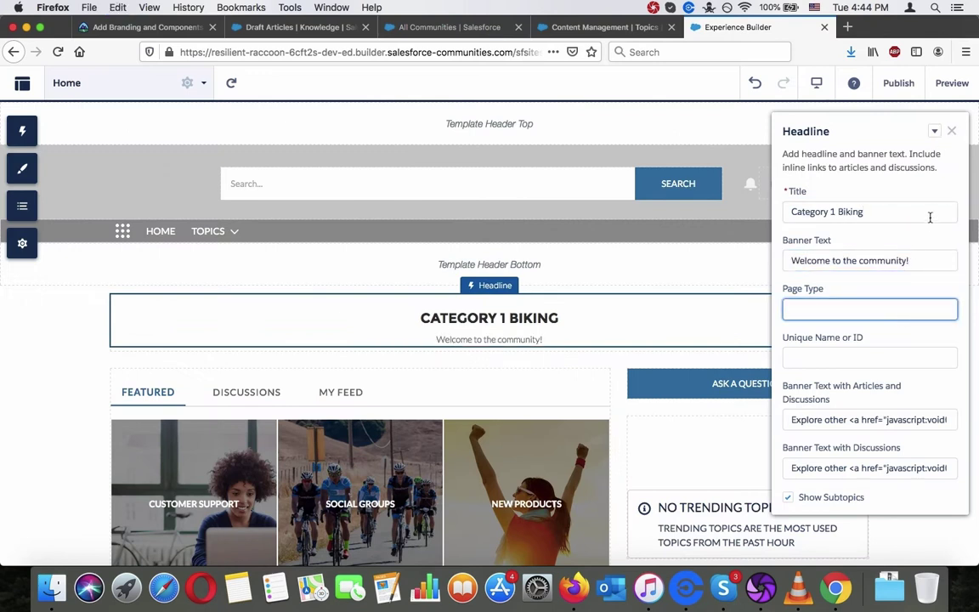
click(952, 132)
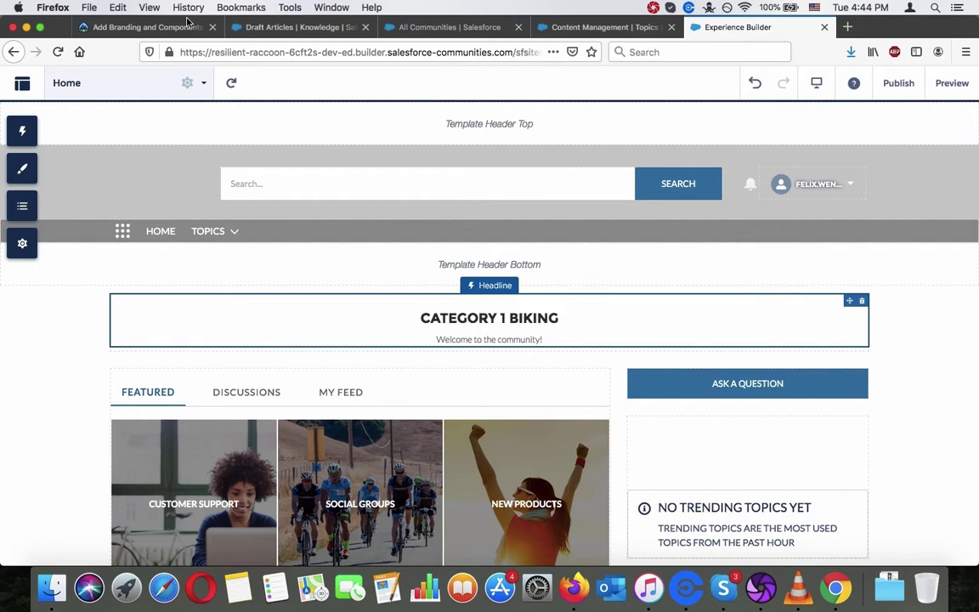
- Consult Trailhead's Update the Theme instructions and open the Colors settings of the community theme in Experience Builder
click(145, 26)
scroll(335, 409, down, 4)
scroll(335, 409, down, 5)
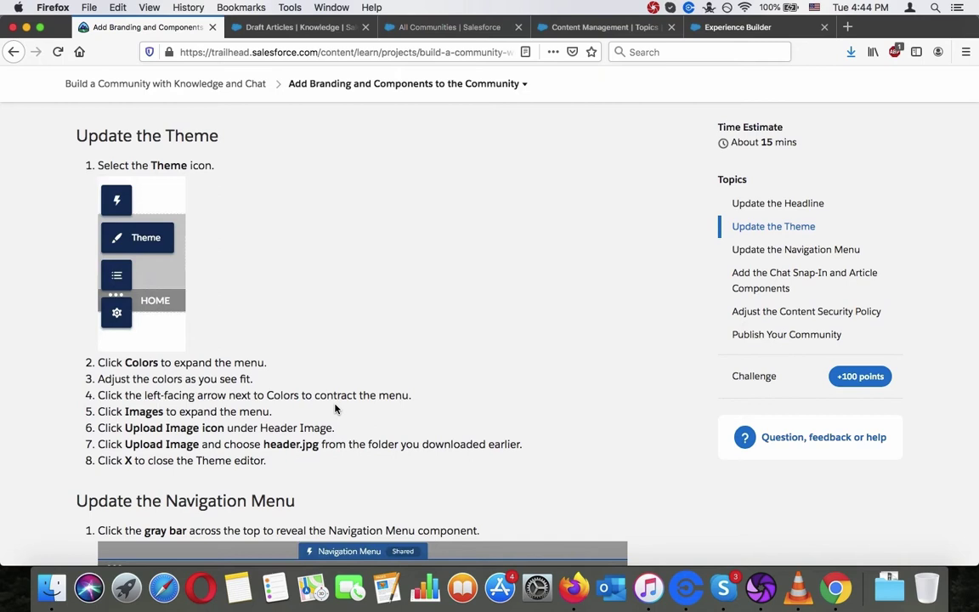
click(732, 26)
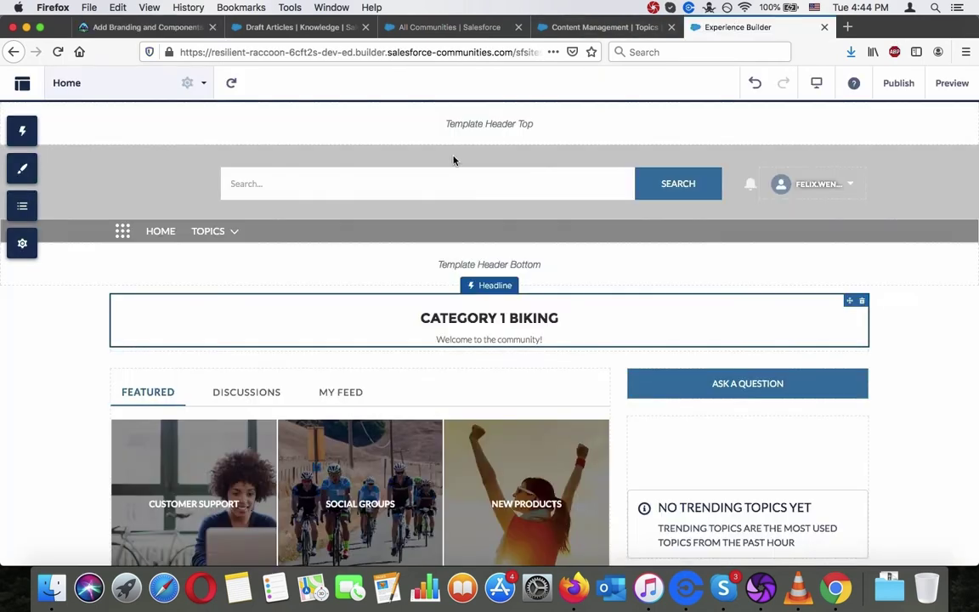
click(135, 26)
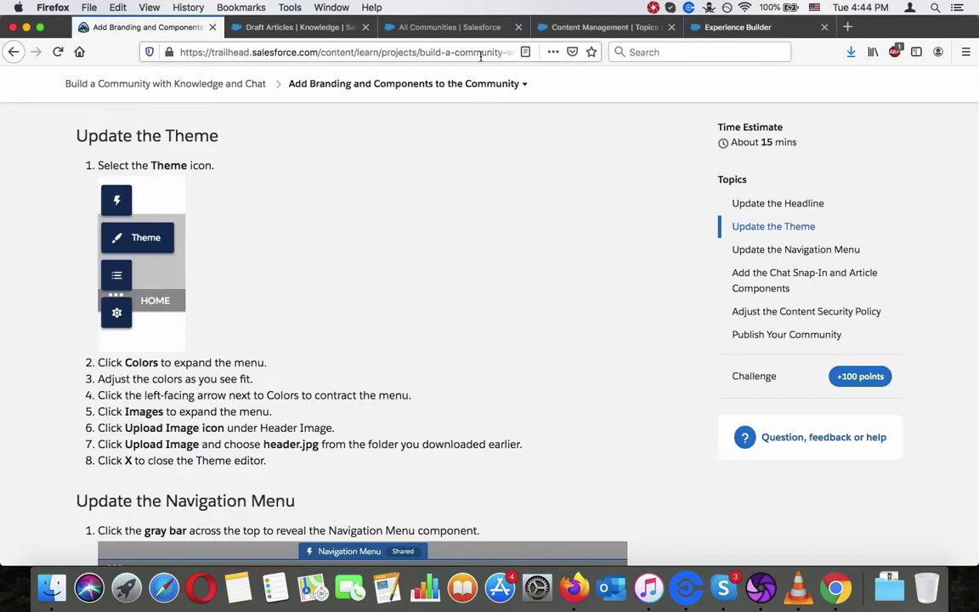
click(746, 28)
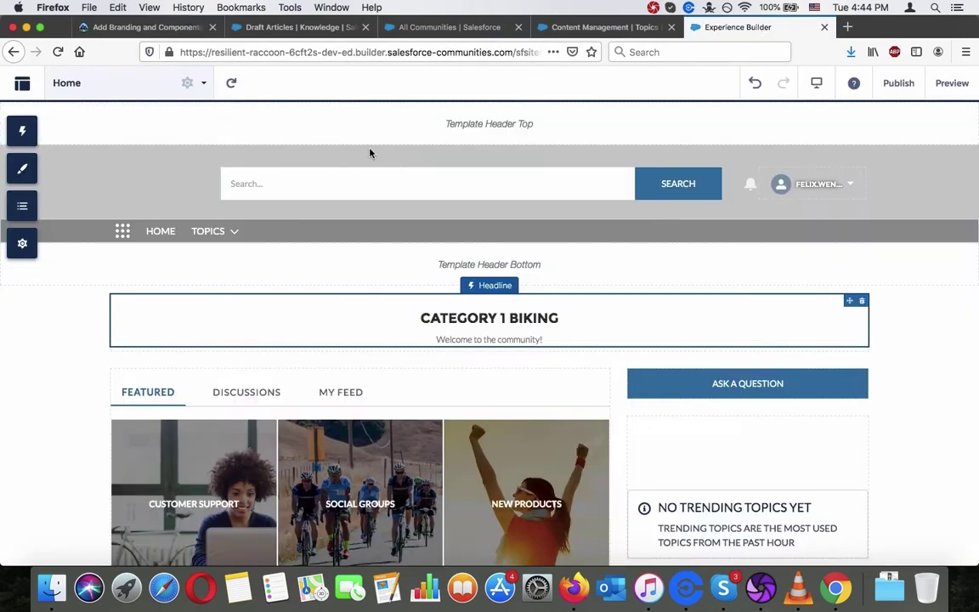
click(25, 167)
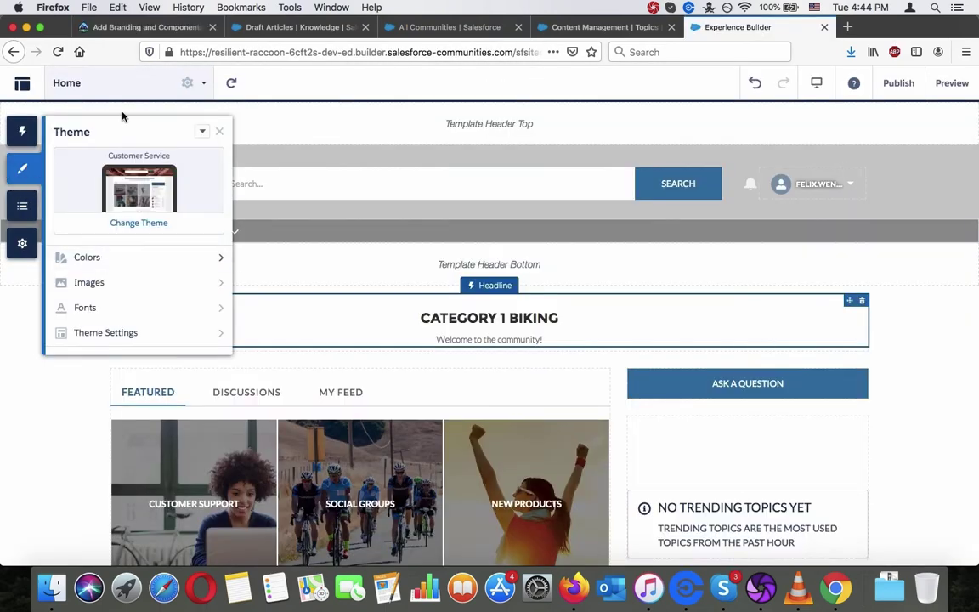
click(127, 257)
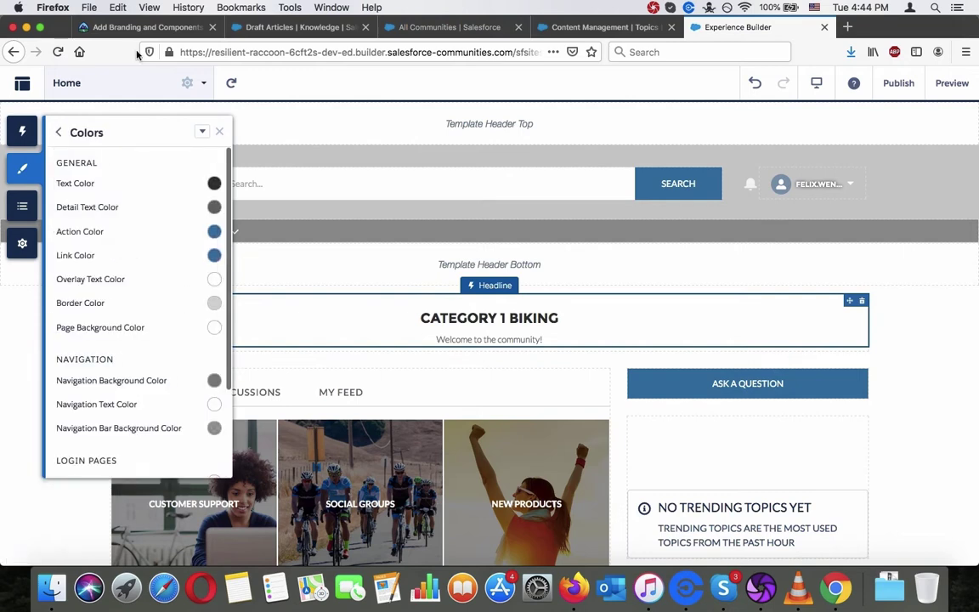
- Review the Update the Theme instructions on colors and the header image alongside the theme's Colors settings
click(119, 33)
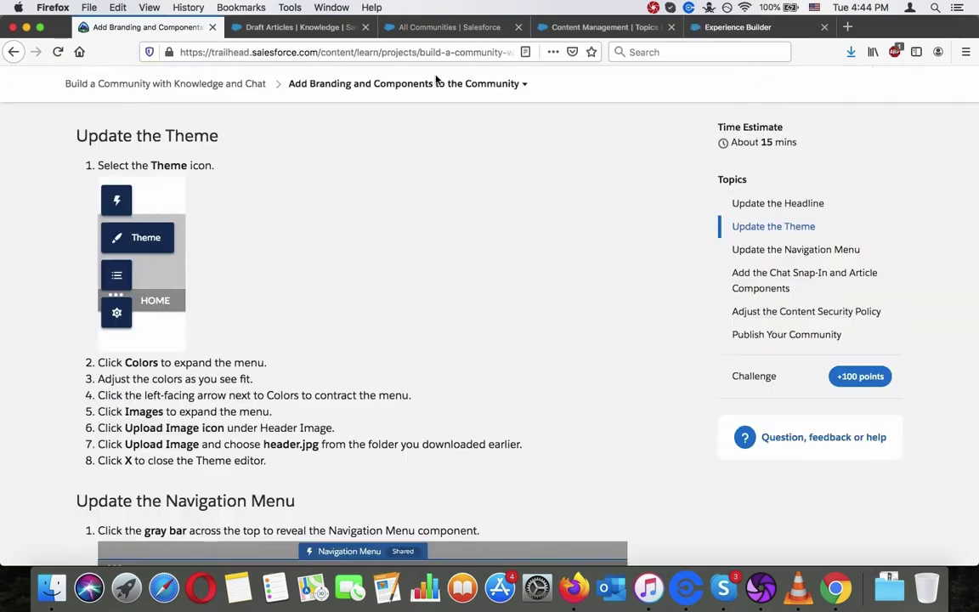
click(700, 29)
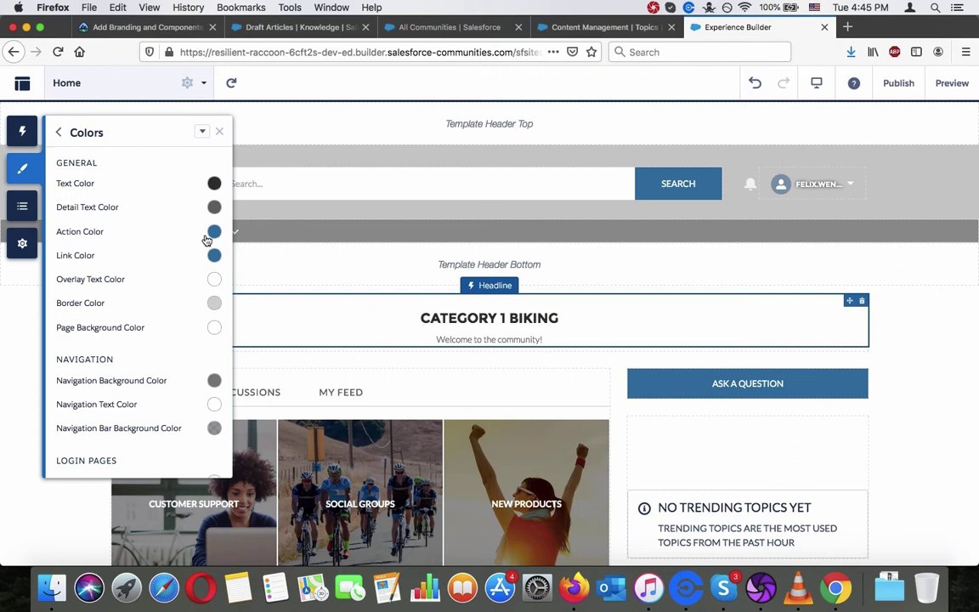
click(140, 27)
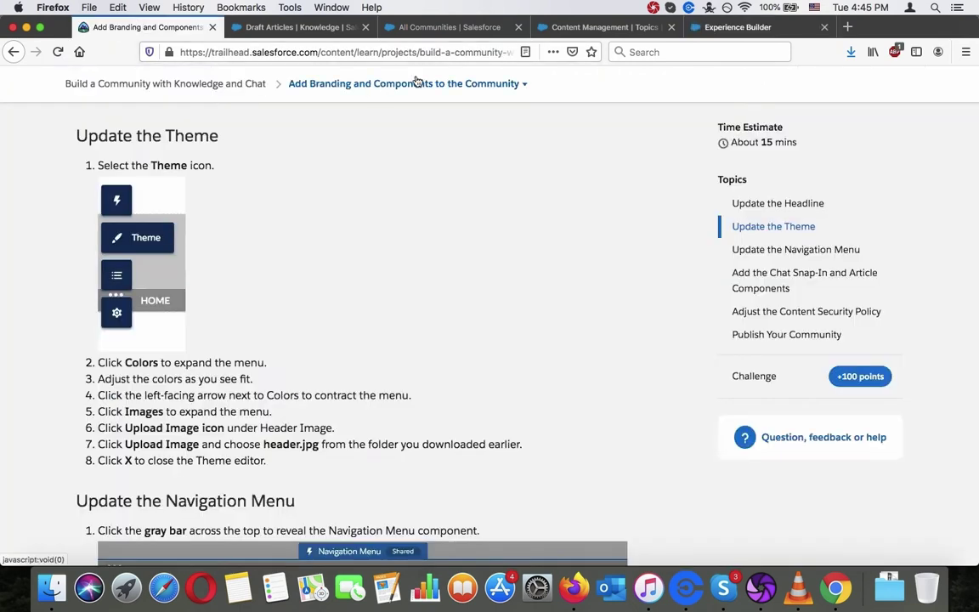
click(754, 24)
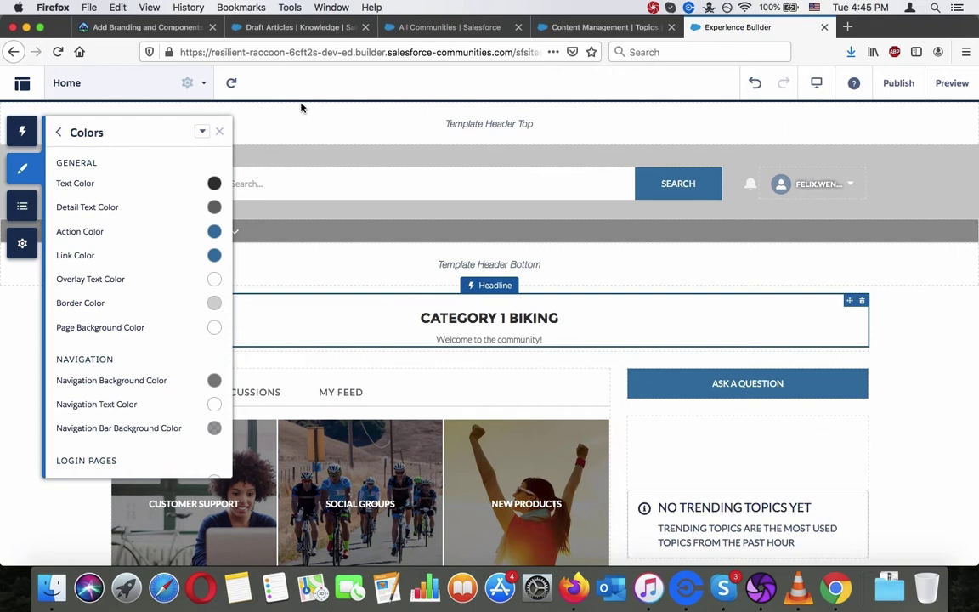
click(149, 27)
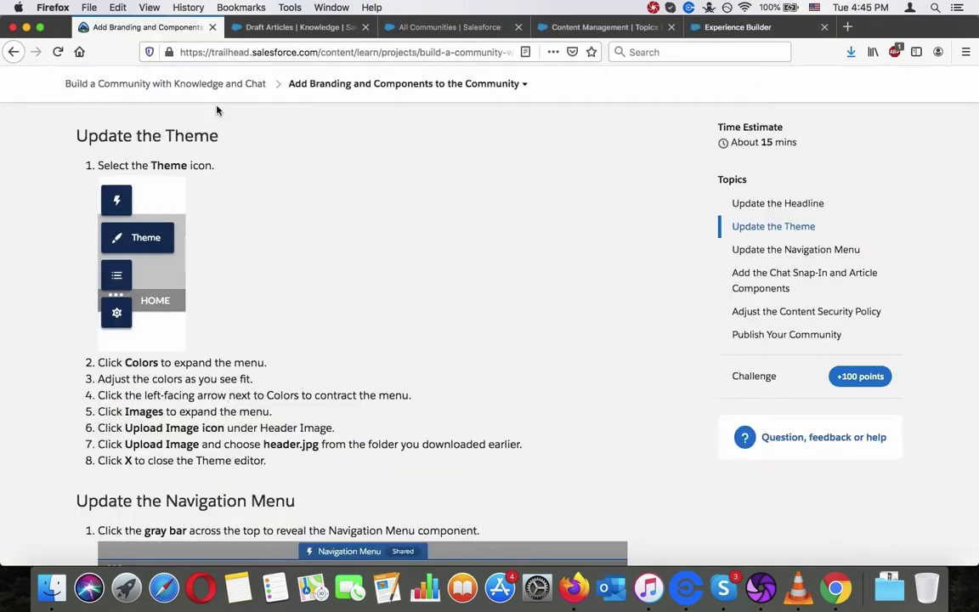
scroll(291, 201, down, 2)
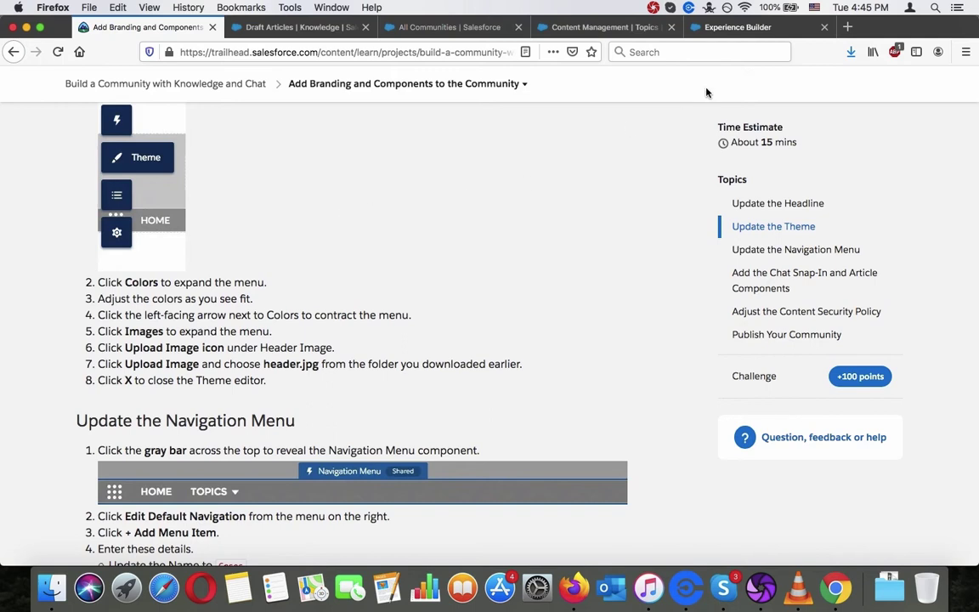
click(710, 26)
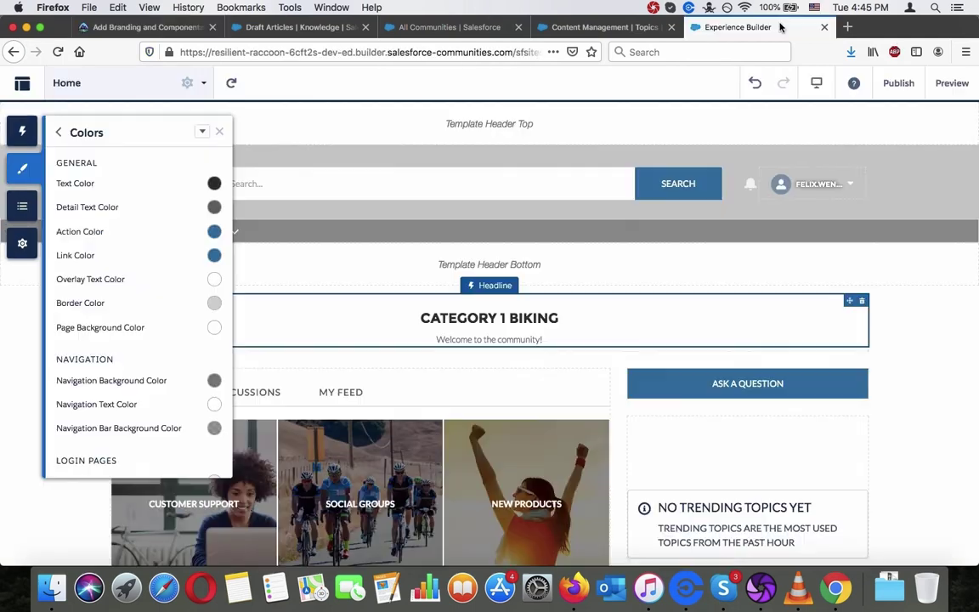
click(24, 130)
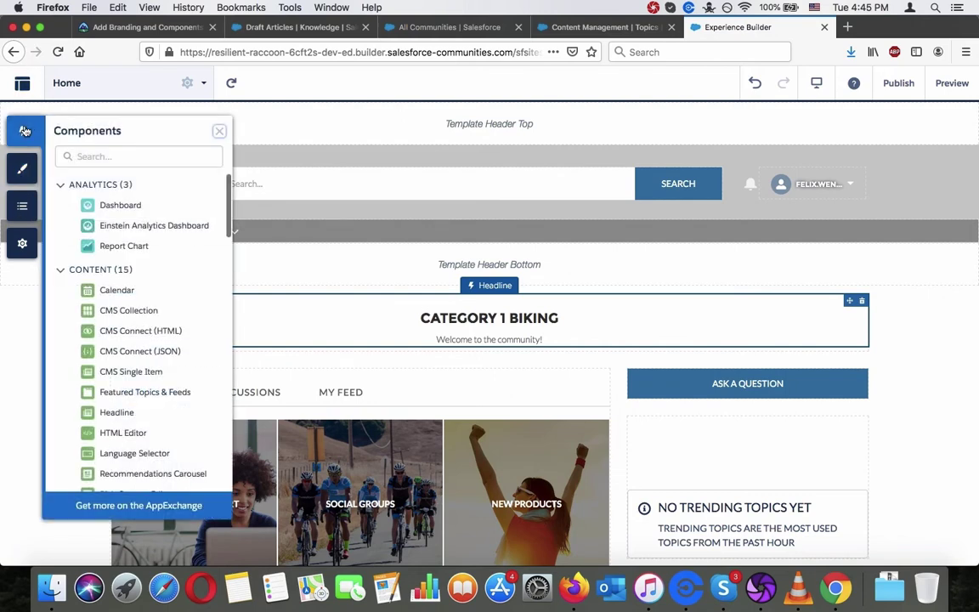
click(109, 30)
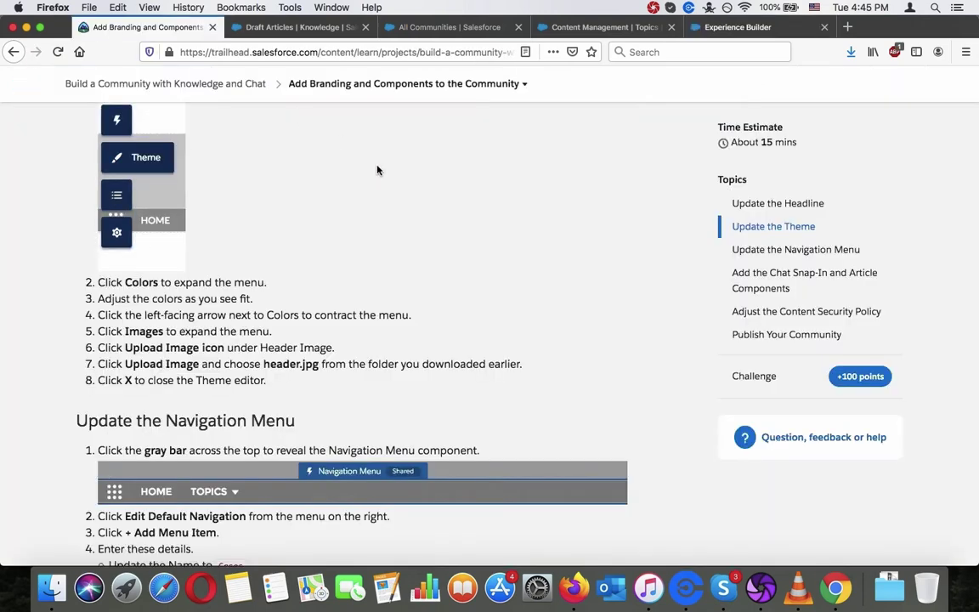
click(777, 34)
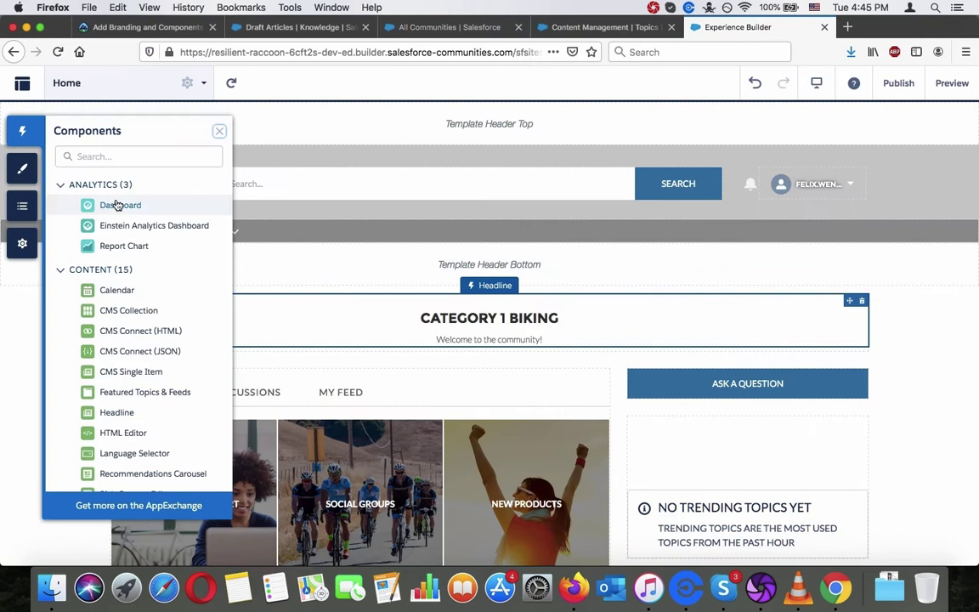
click(23, 169)
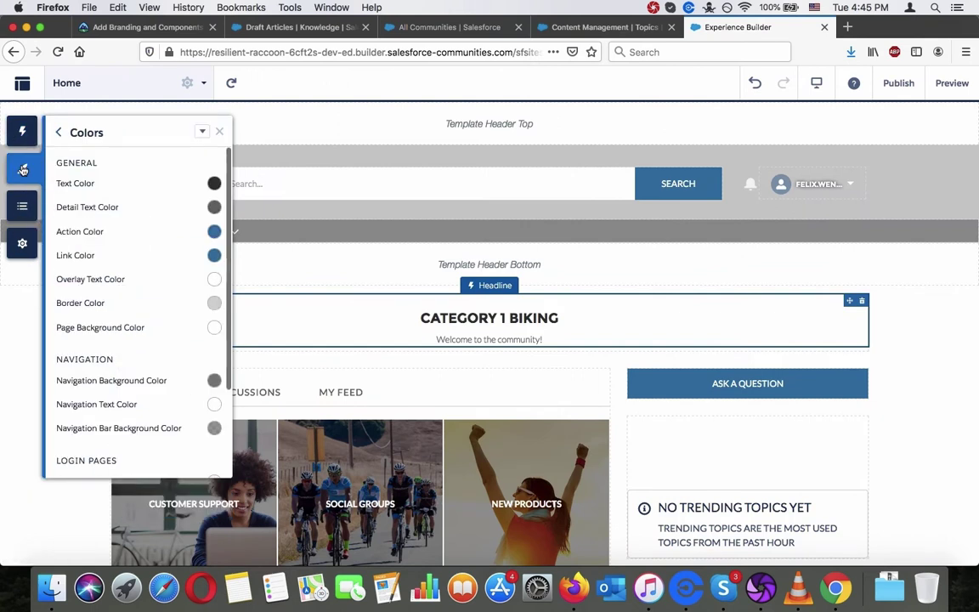
- Upload header.jpg as the theme's Header Image, check Trailhead's theme instructions, and close the Theme editor
click(58, 131)
click(89, 281)
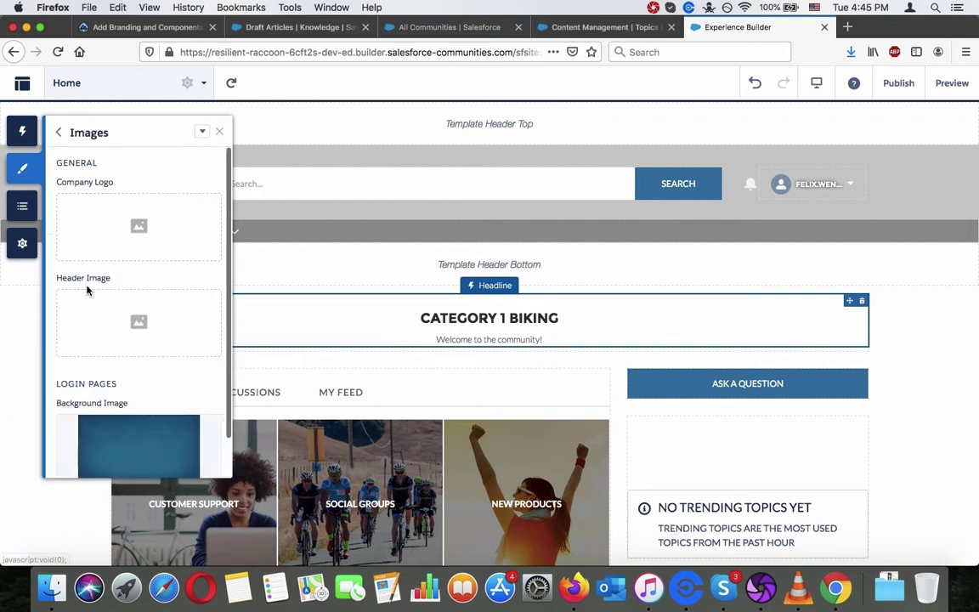
click(131, 307)
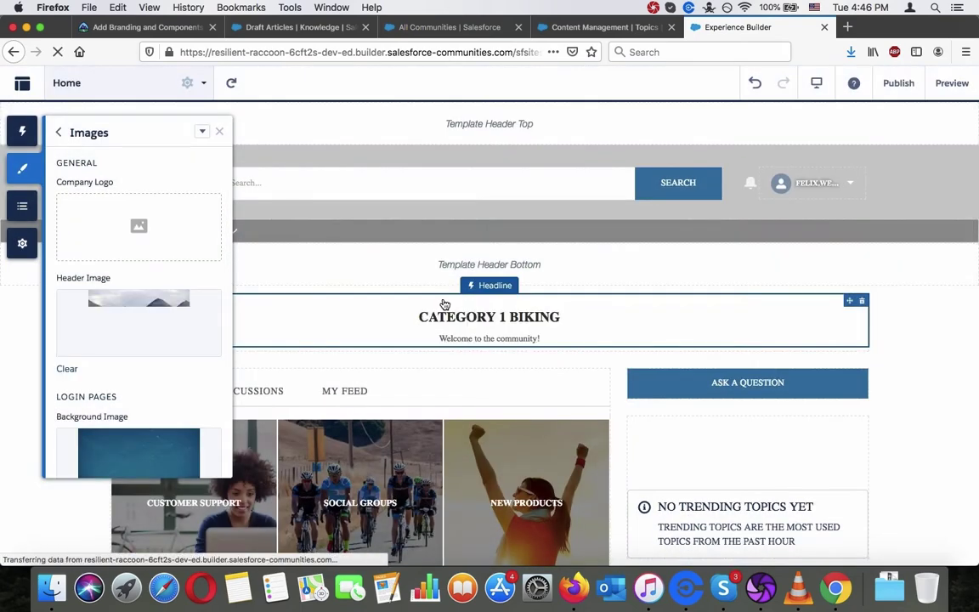
click(151, 28)
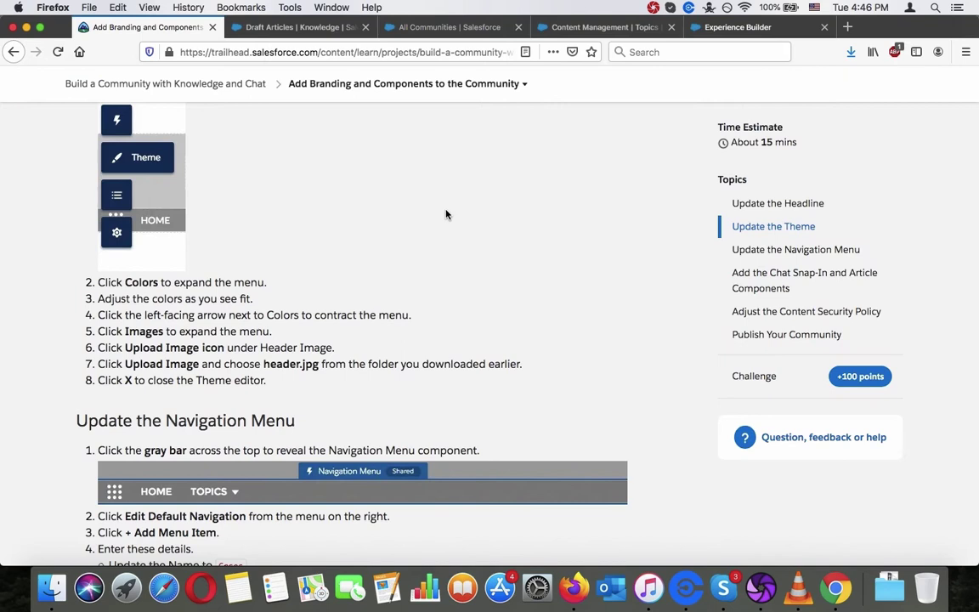
click(747, 29)
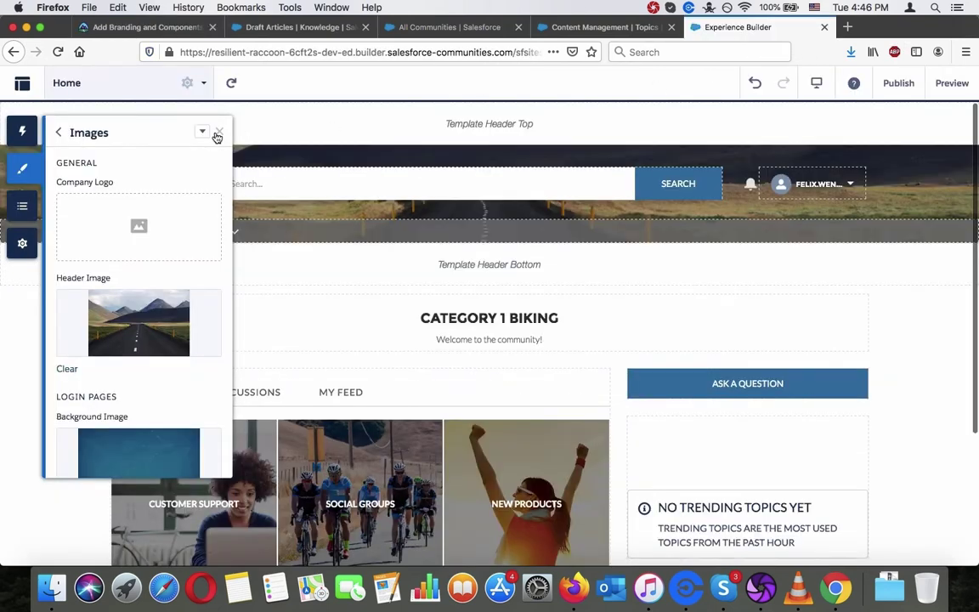
click(219, 131)
- Consult Trailhead's Update the Navigation Menu instructions and open the community's Default Navigation for editing in Experience Builder
click(157, 28)
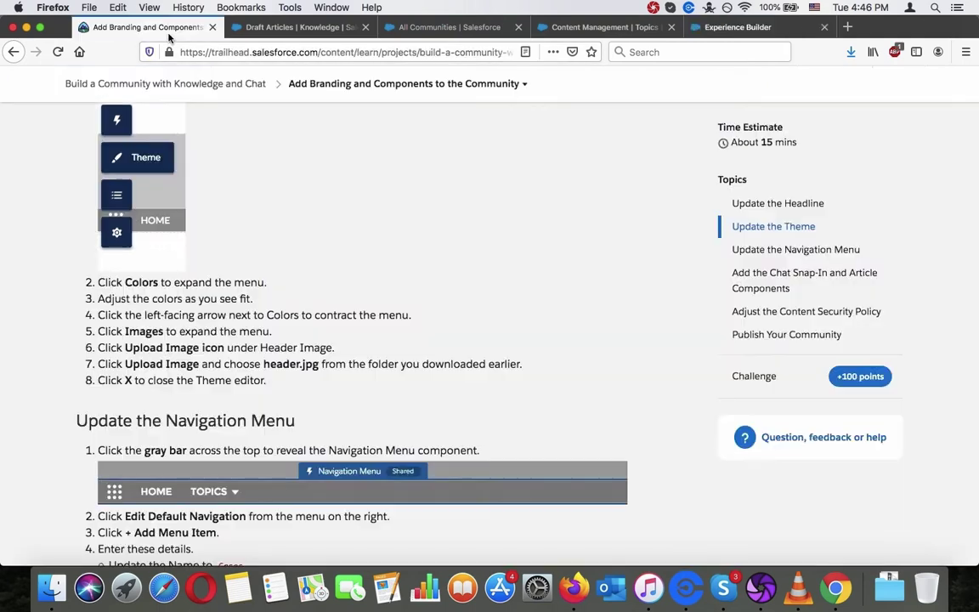
scroll(246, 289, down, 5)
scroll(265, 314, down, 1)
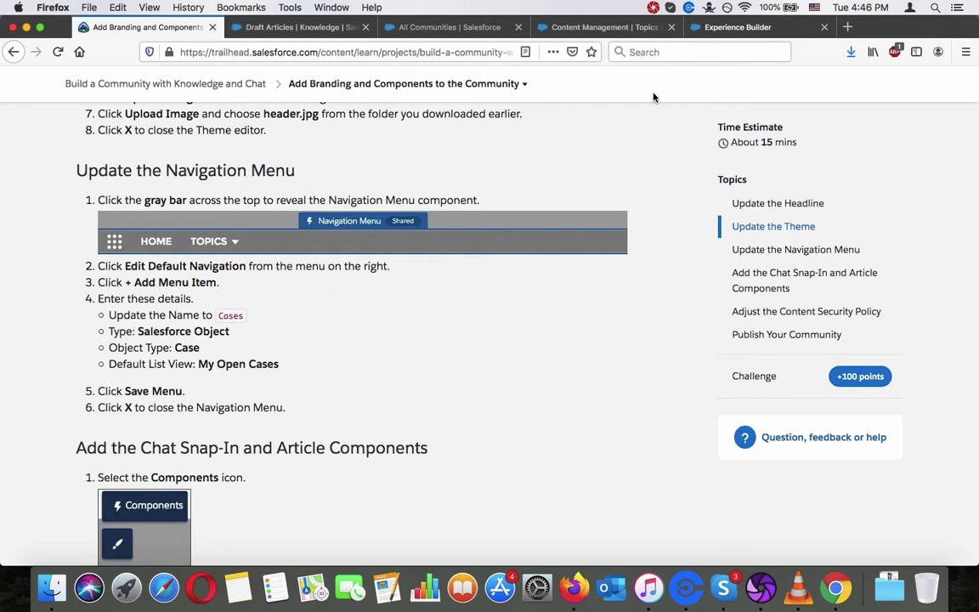
click(708, 28)
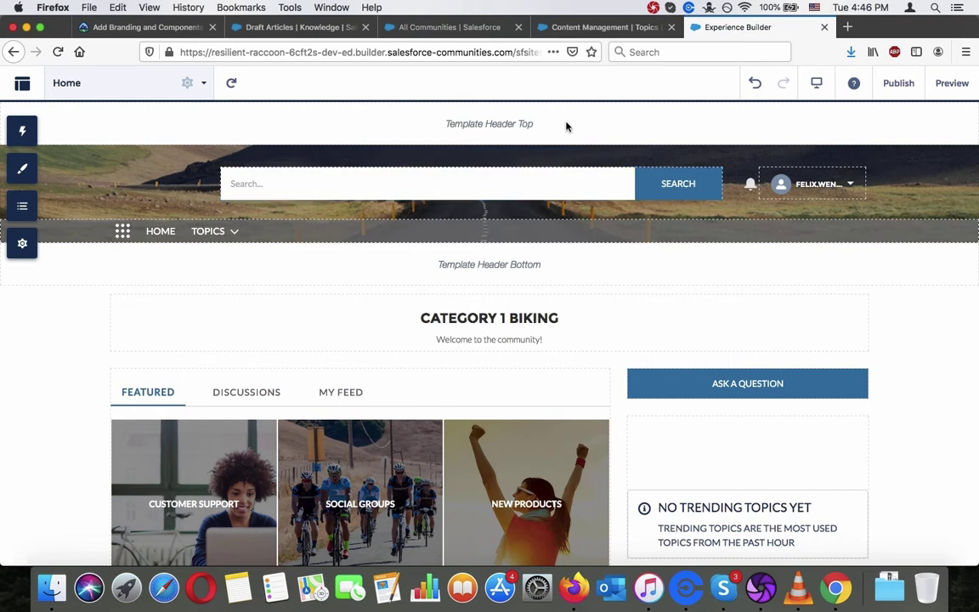
click(446, 223)
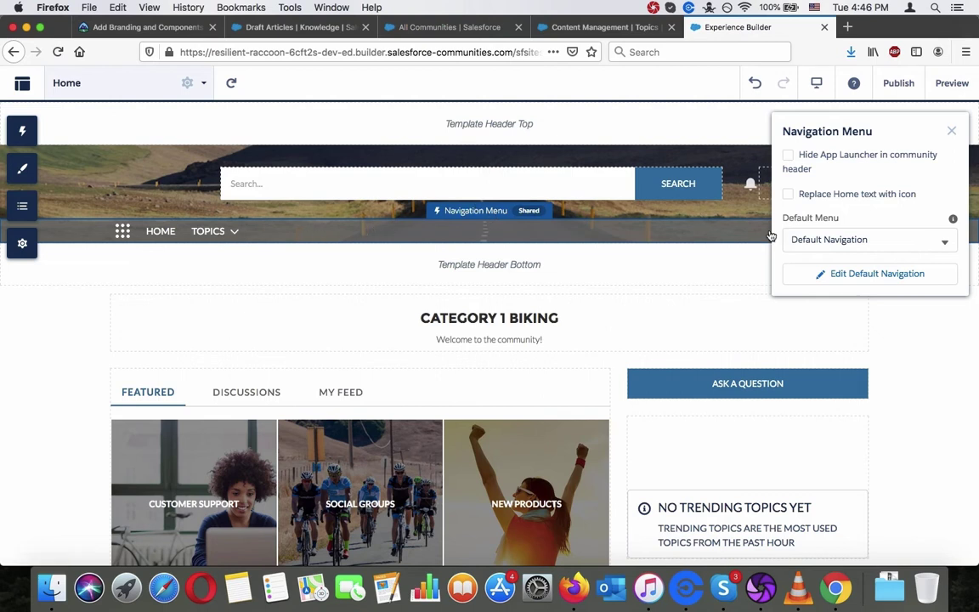
click(872, 275)
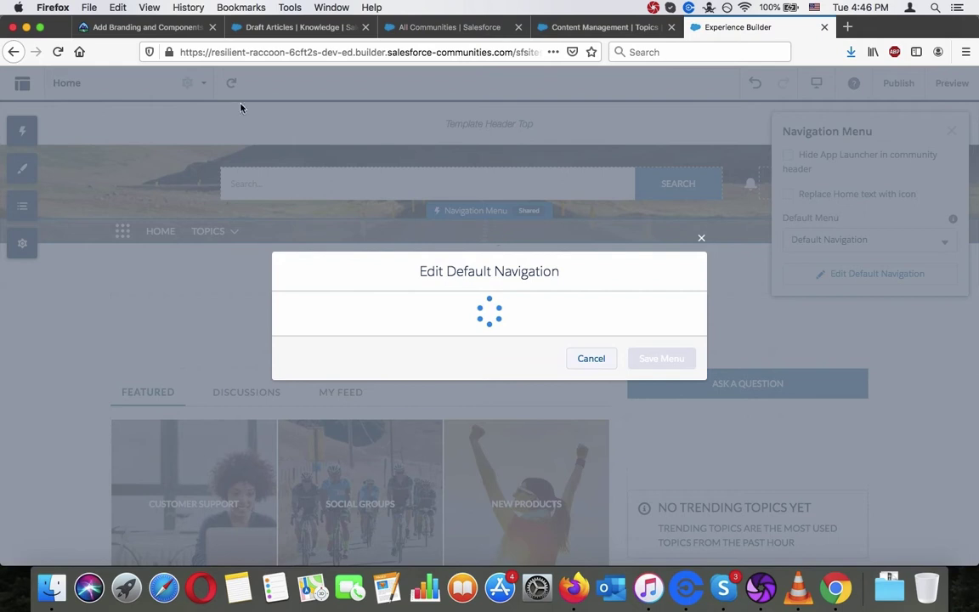
click(176, 28)
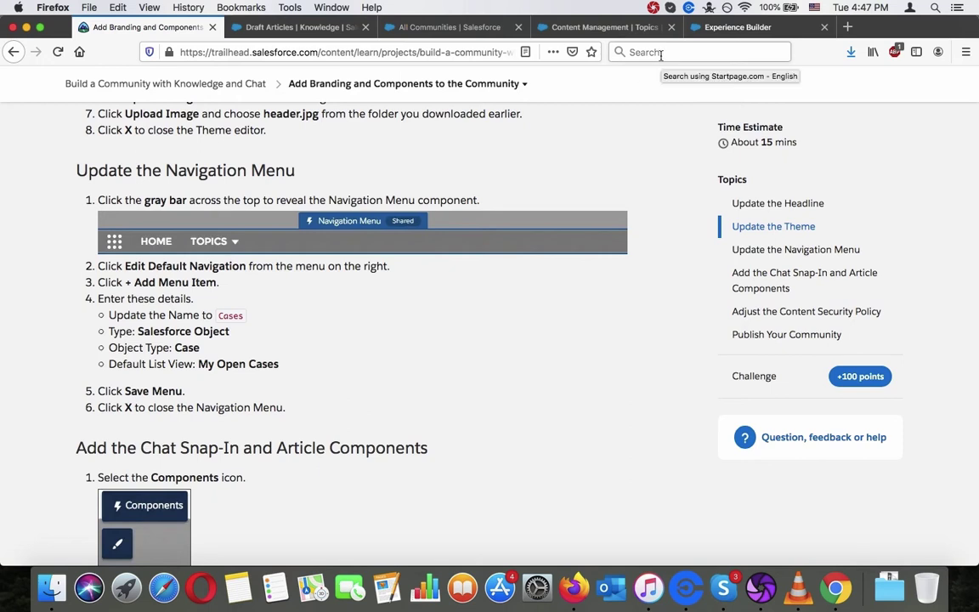
click(723, 28)
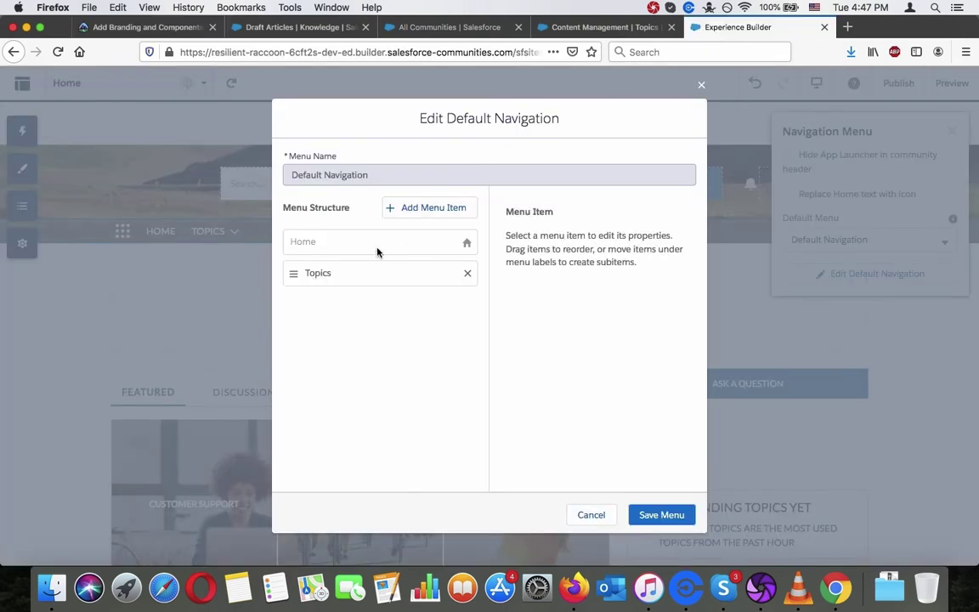
- Add a menu item to the Default Navigation, name it "Cases" and set its type to Salesforce Object
click(428, 208)
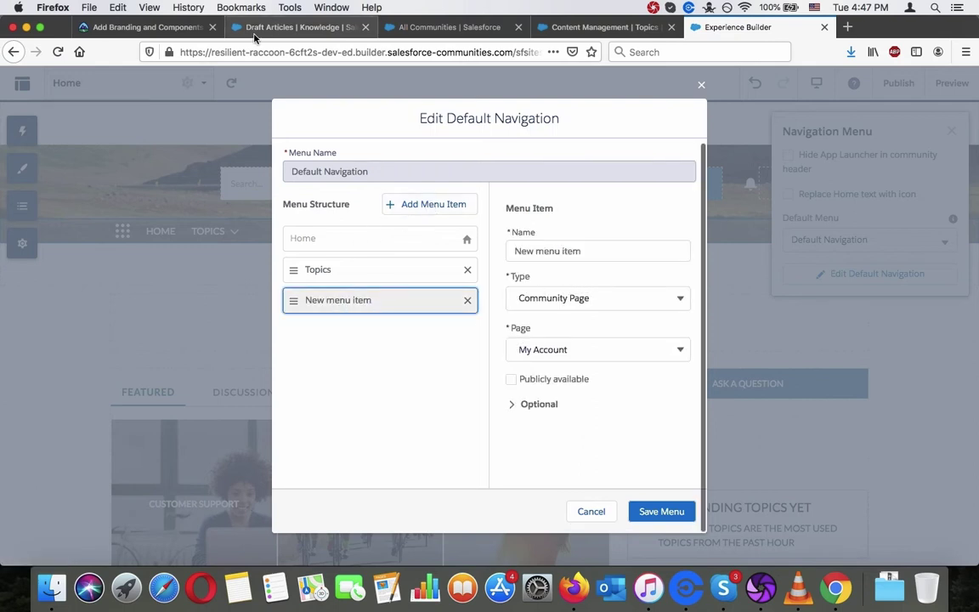
click(128, 31)
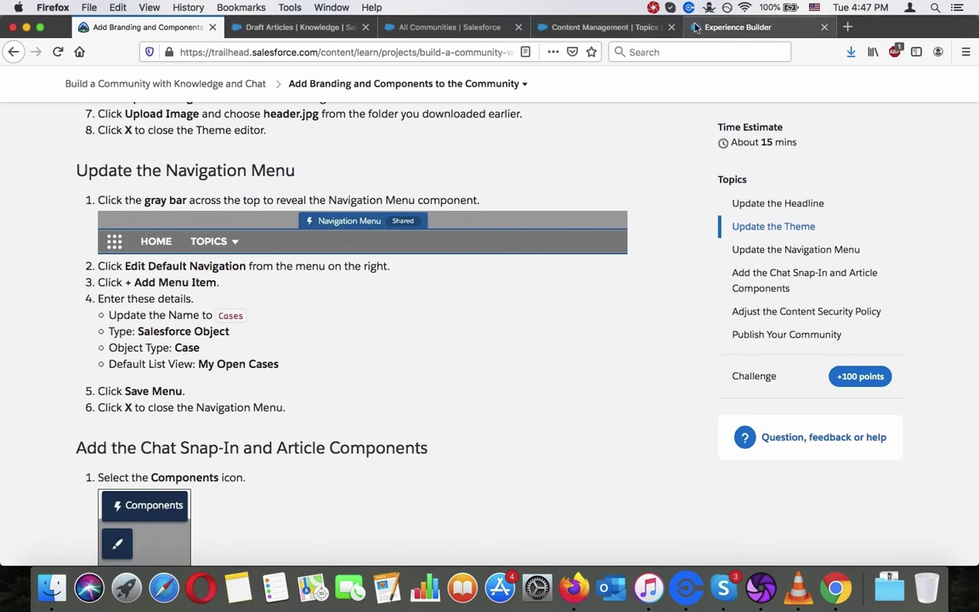
click(735, 26)
triple_click(569, 250)
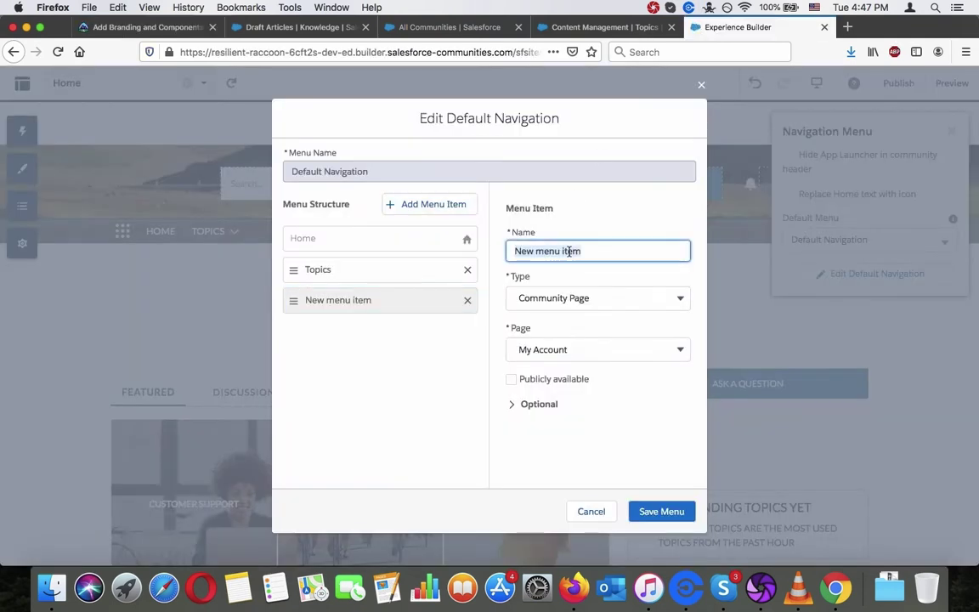
text(Cases)
click(585, 298)
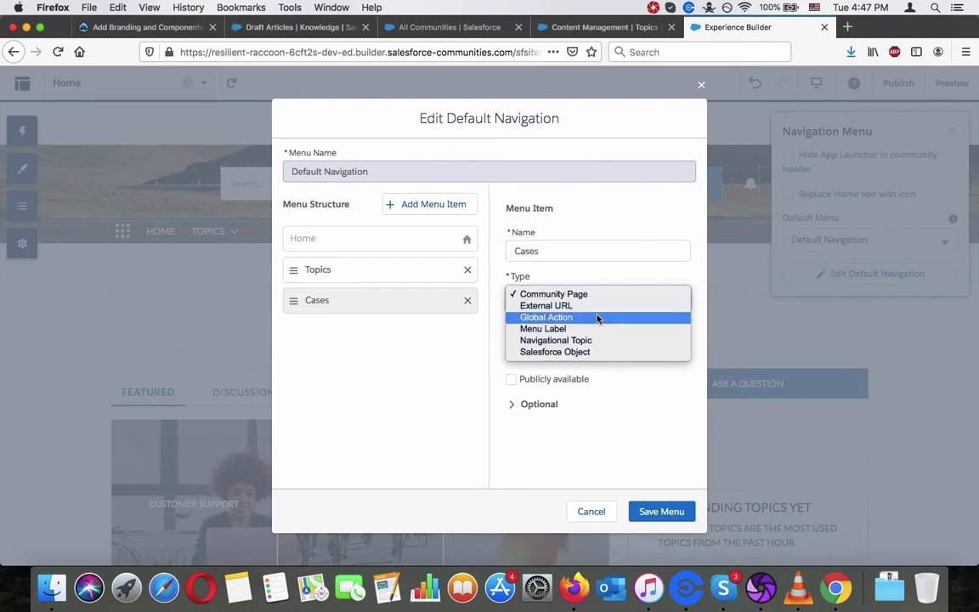
click(594, 352)
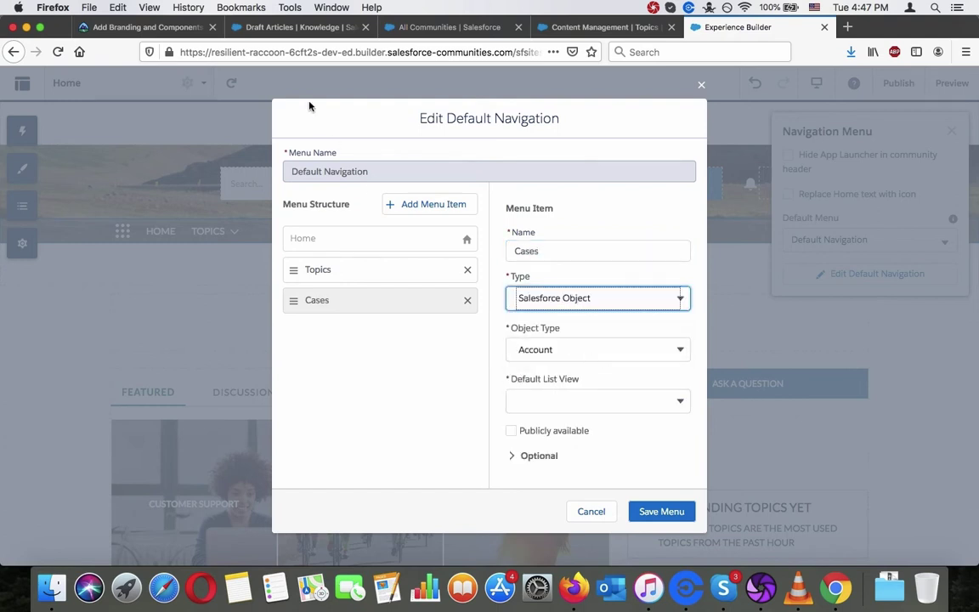
- Set the Cases menu item's object type to Case and its default list view to All Open Cases
click(157, 33)
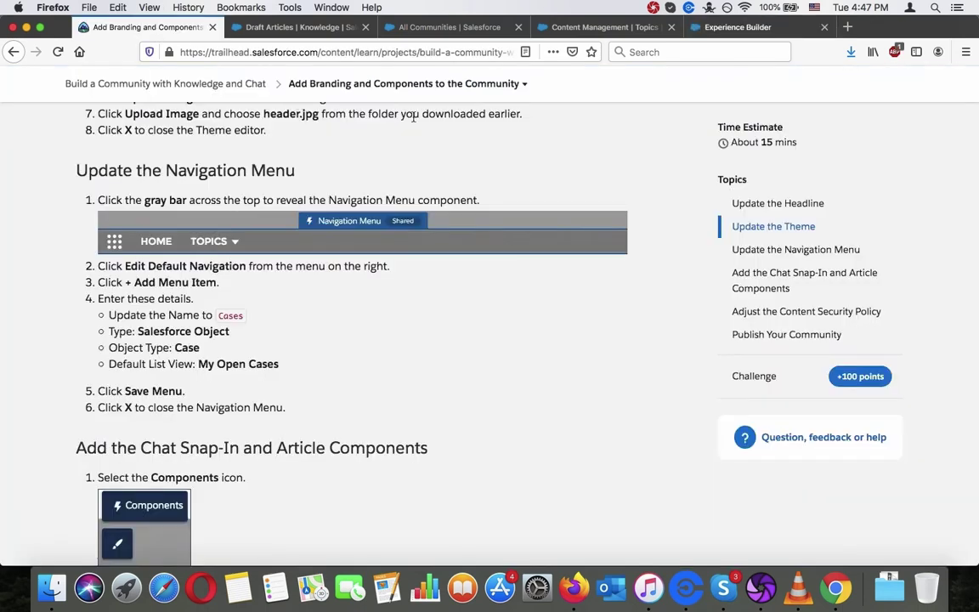
click(731, 27)
click(621, 349)
click(620, 348)
click(620, 348)
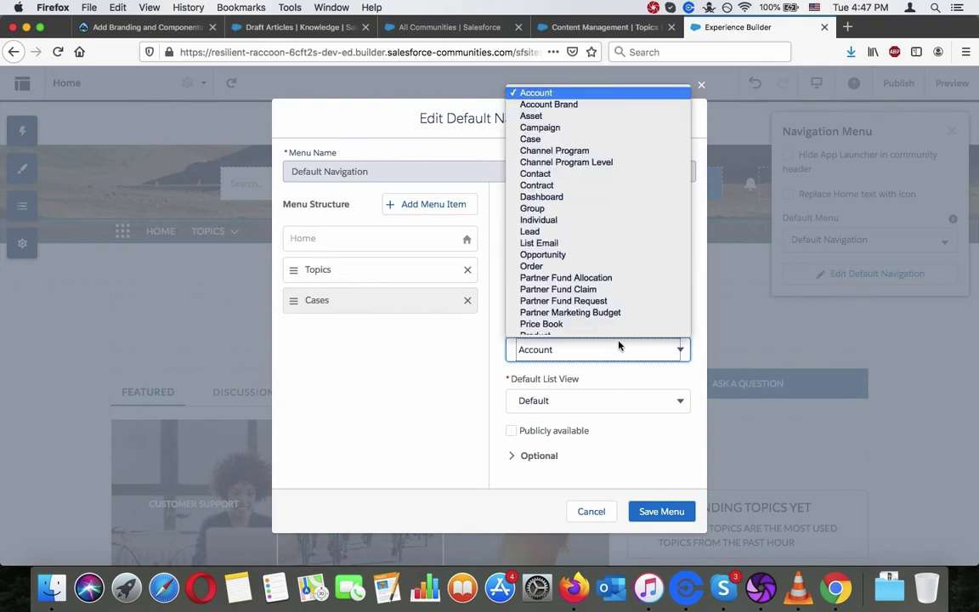
scroll(598, 238, down, 1)
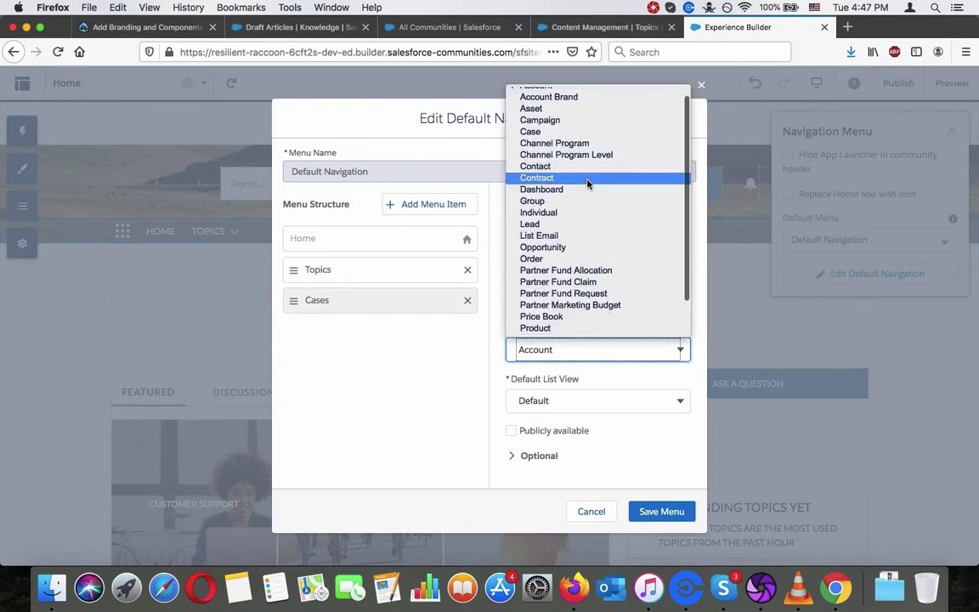
click(544, 132)
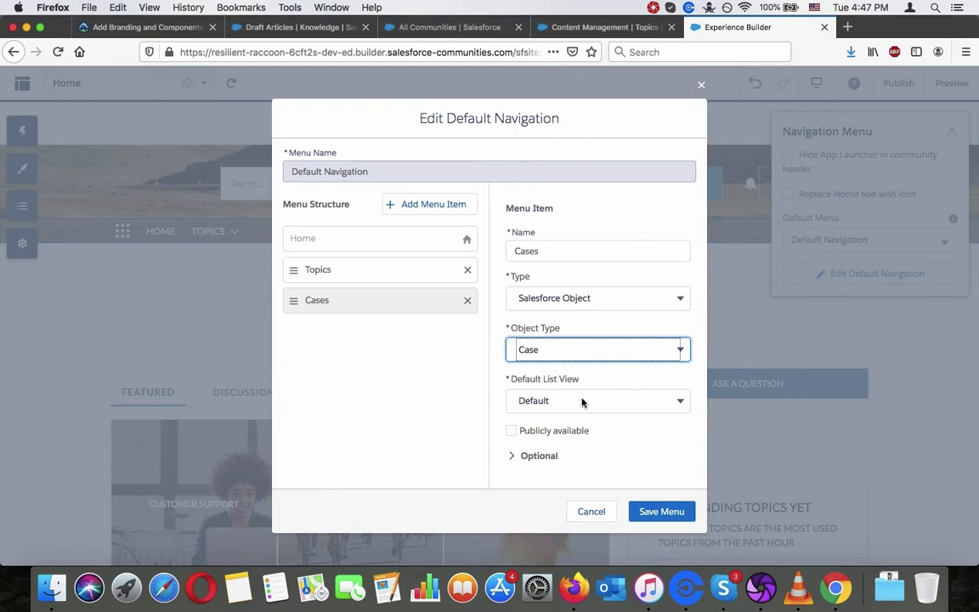
click(582, 402)
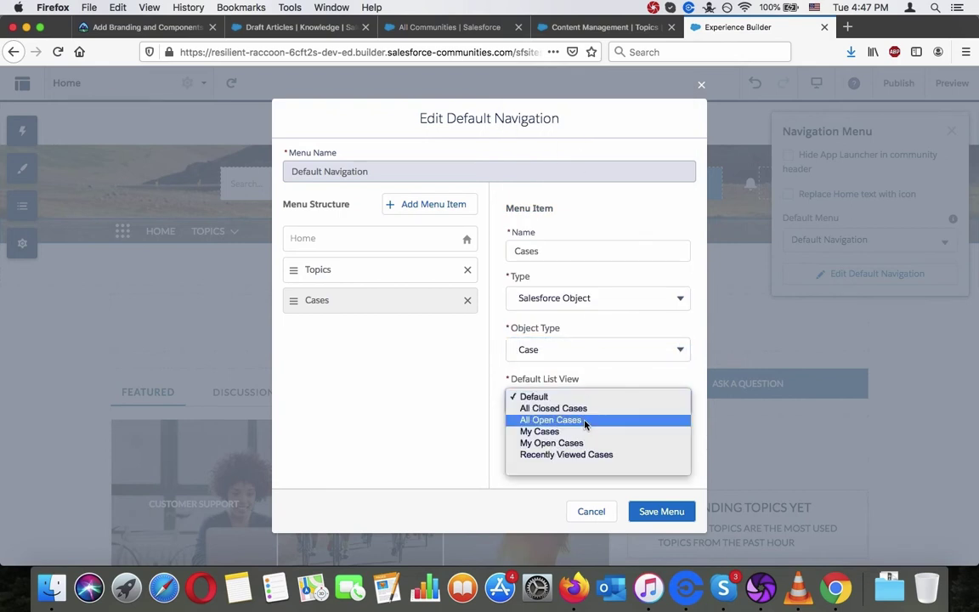
click(585, 420)
- Check the remaining navigation instructions on Trailhead, save the menu, and close the Navigation Menu settings
click(166, 34)
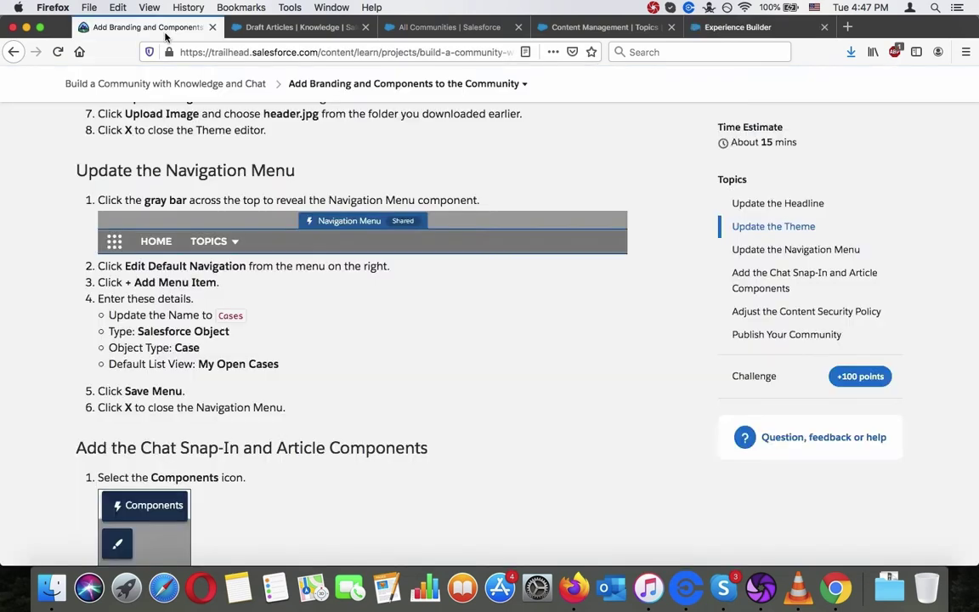
click(737, 32)
click(661, 510)
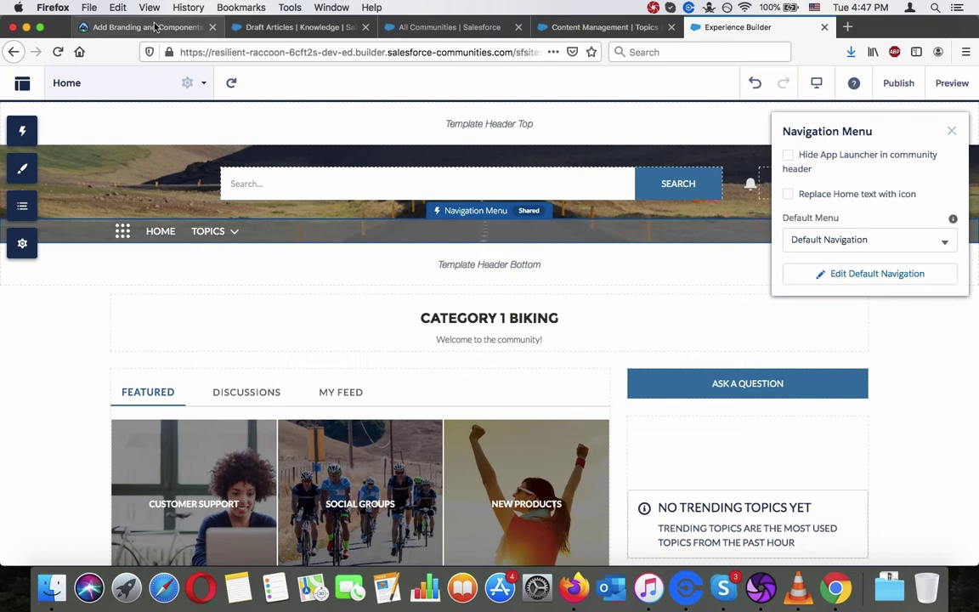
click(153, 27)
scroll(276, 317, down, 3)
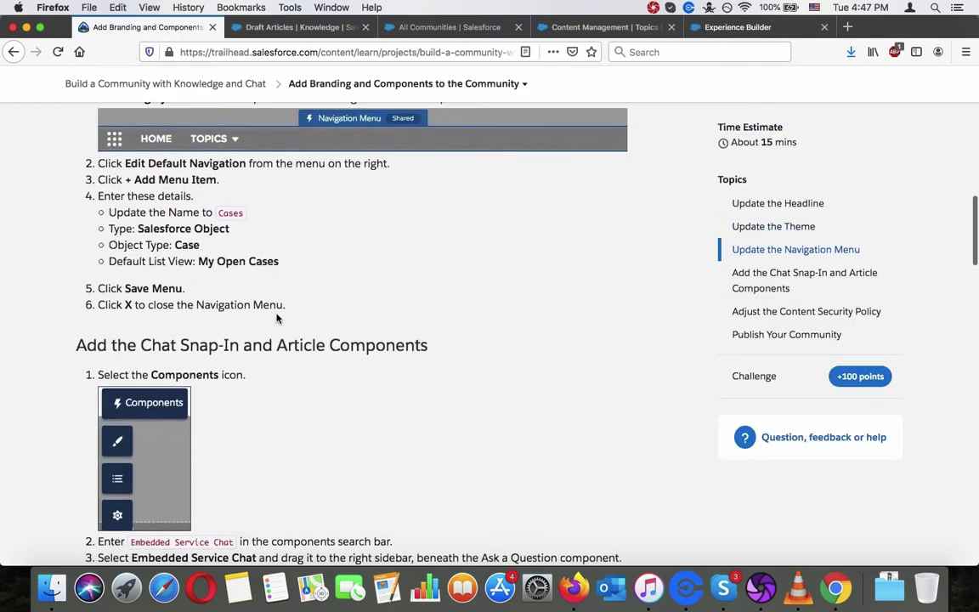
click(759, 27)
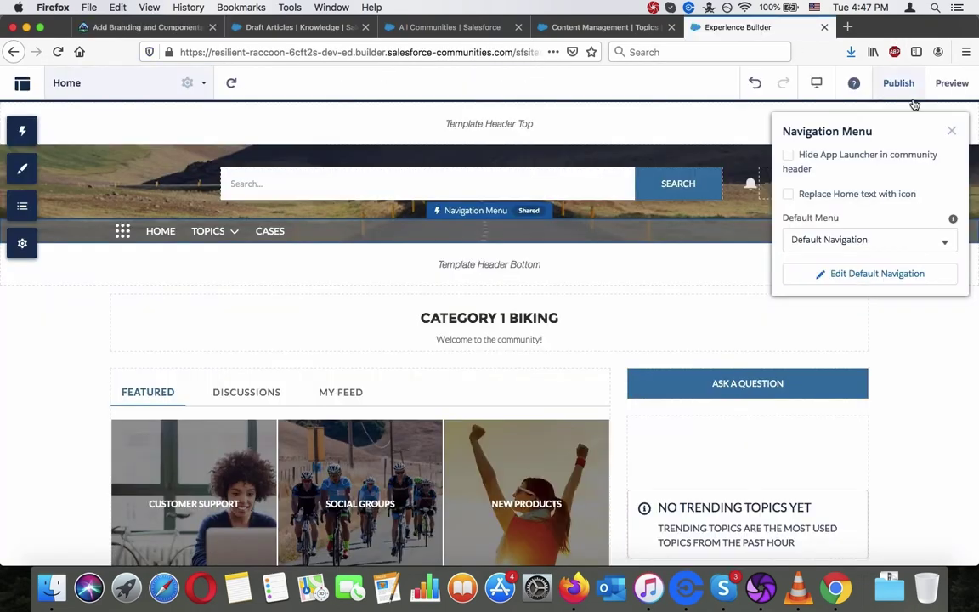
click(950, 135)
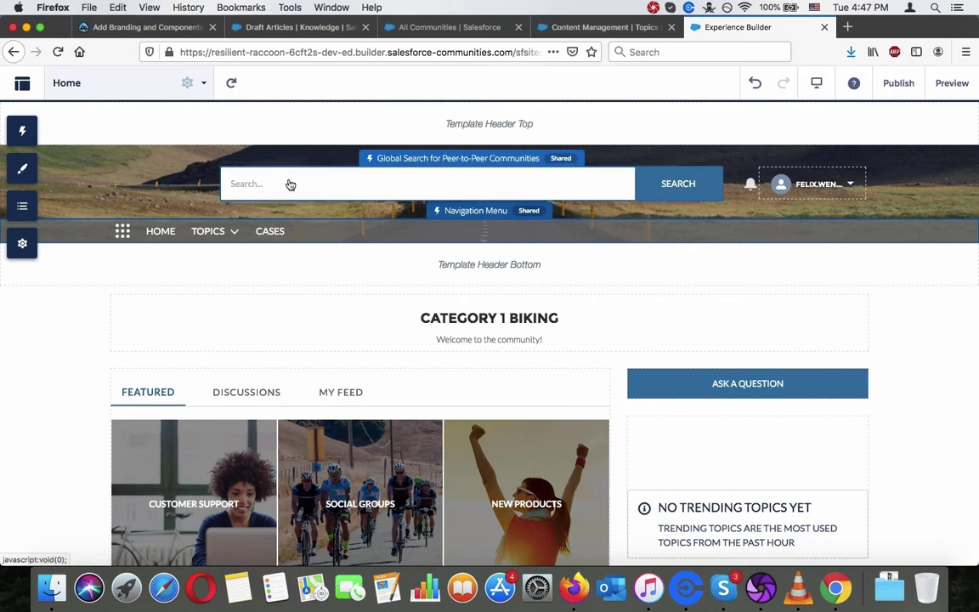
- Read Trailhead's Add the Chat Snap-In and Article Components section, and search the Experience Builder components for "em"
click(158, 26)
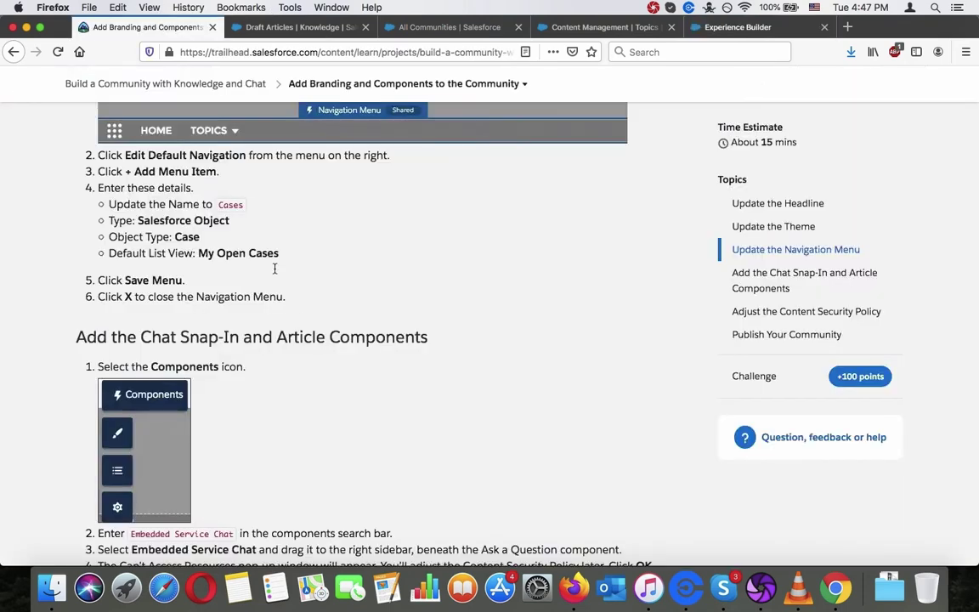
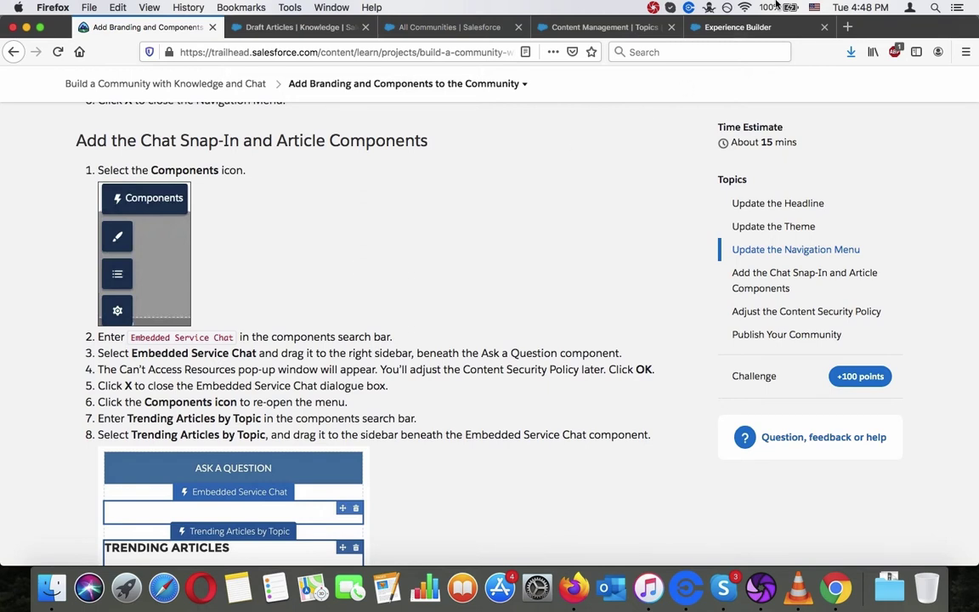
click(752, 31)
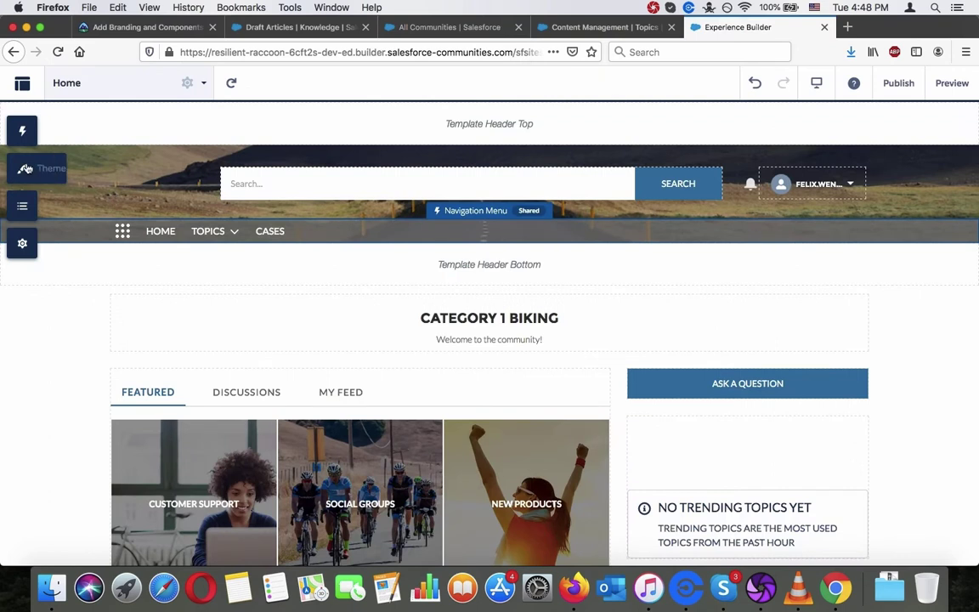
click(24, 132)
click(111, 160)
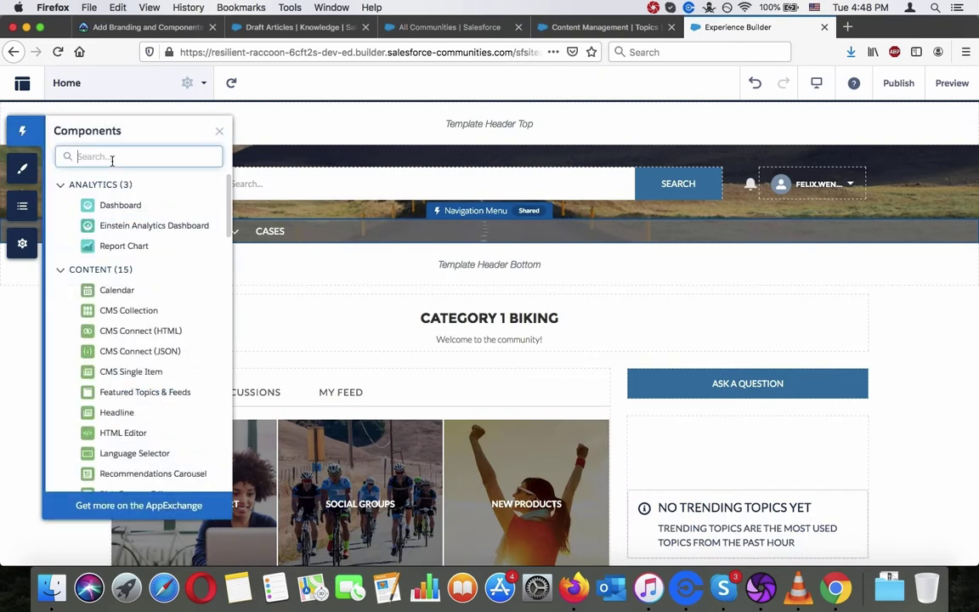
text(em)
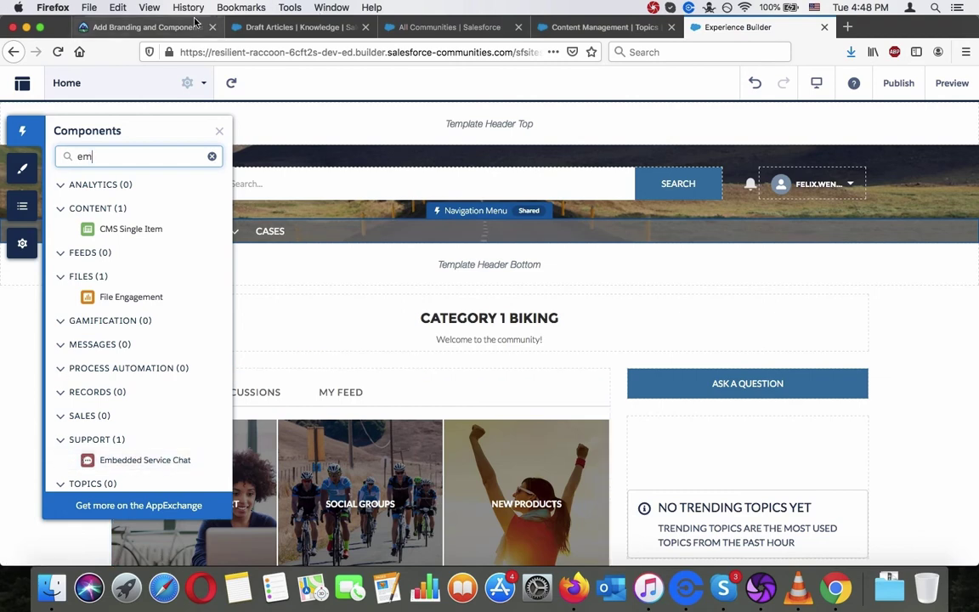
- Place the Embedded Service Chat component beneath Ask a Question in the page's sidebar and return to the Trailhead instructions
click(144, 27)
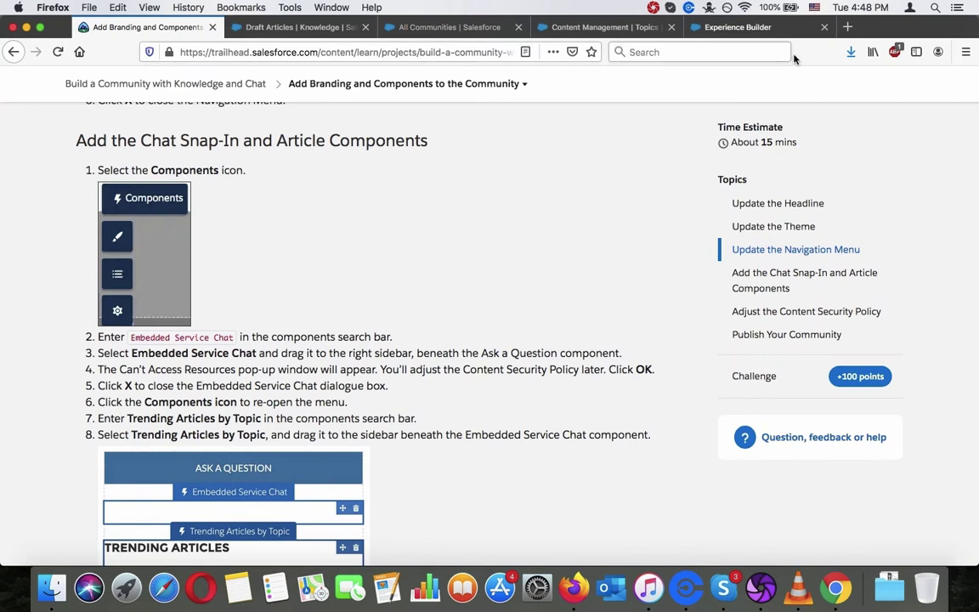
click(748, 26)
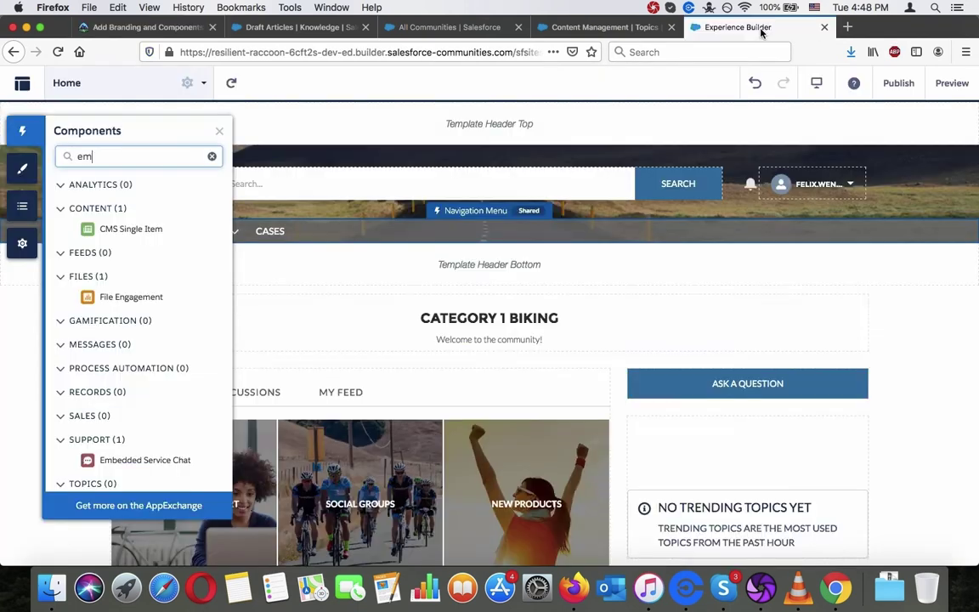
drag(132, 465, 689, 429)
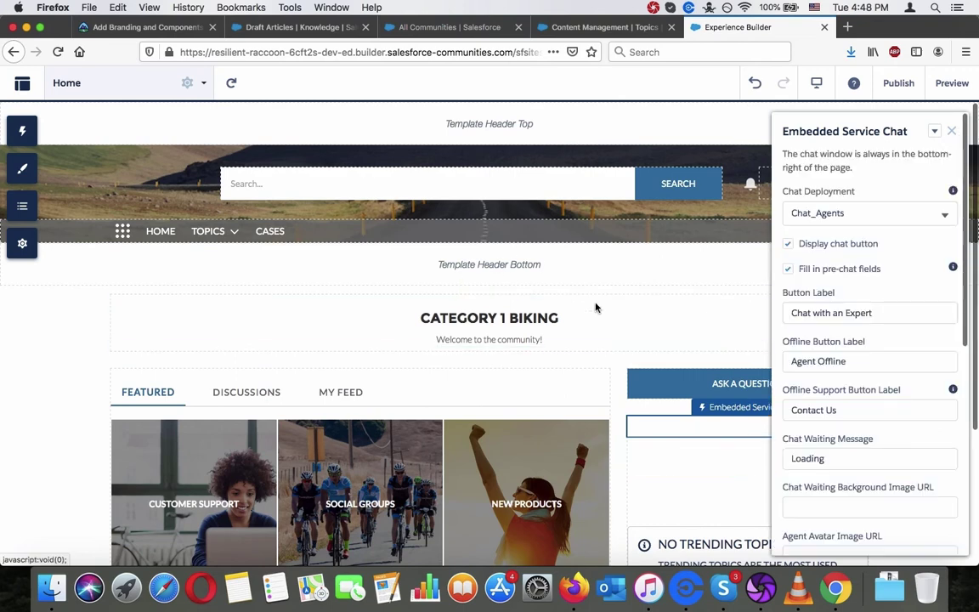
click(111, 26)
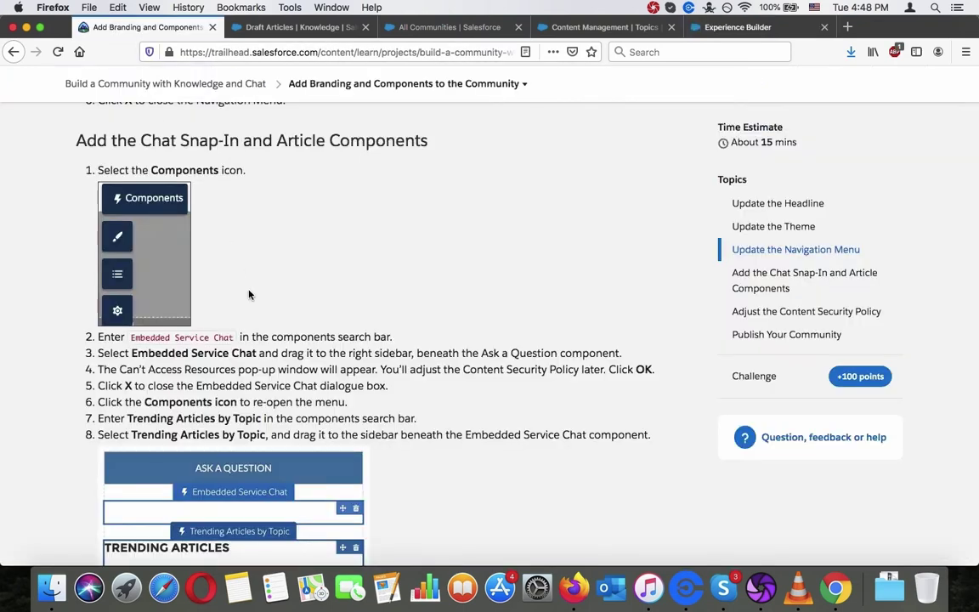
- Read Trailhead's instructions on closing the Embedded Service Chat settings and adding the Trending Articles by Topic component
scroll(249, 295, down, 3)
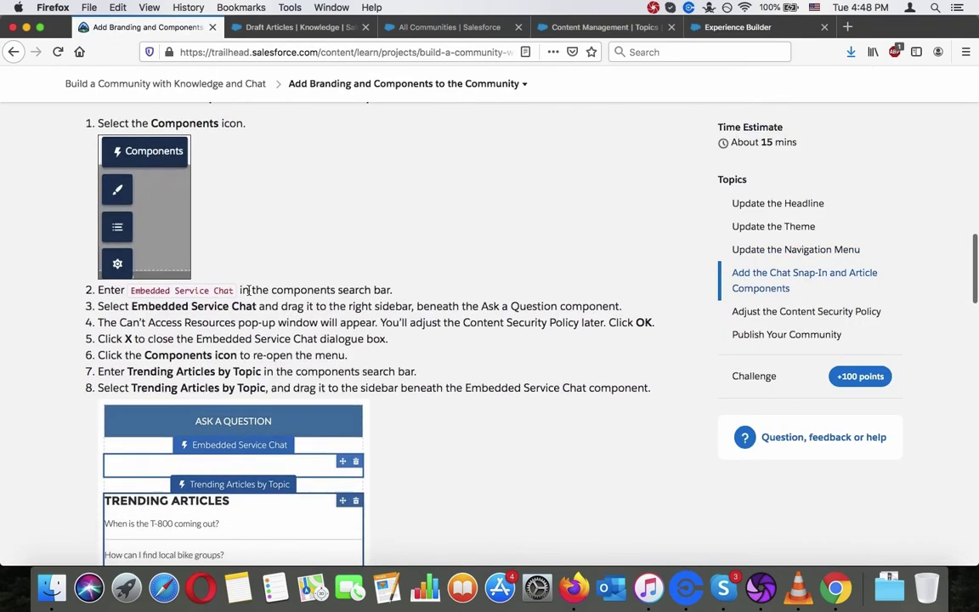
scroll(249, 292, down, 1)
triple_click(249, 286)
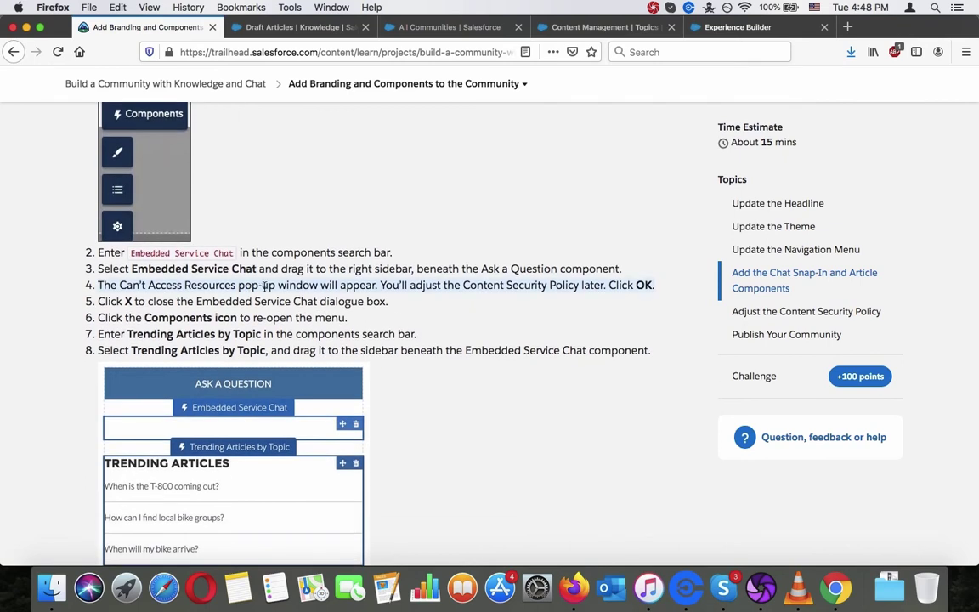
click(718, 26)
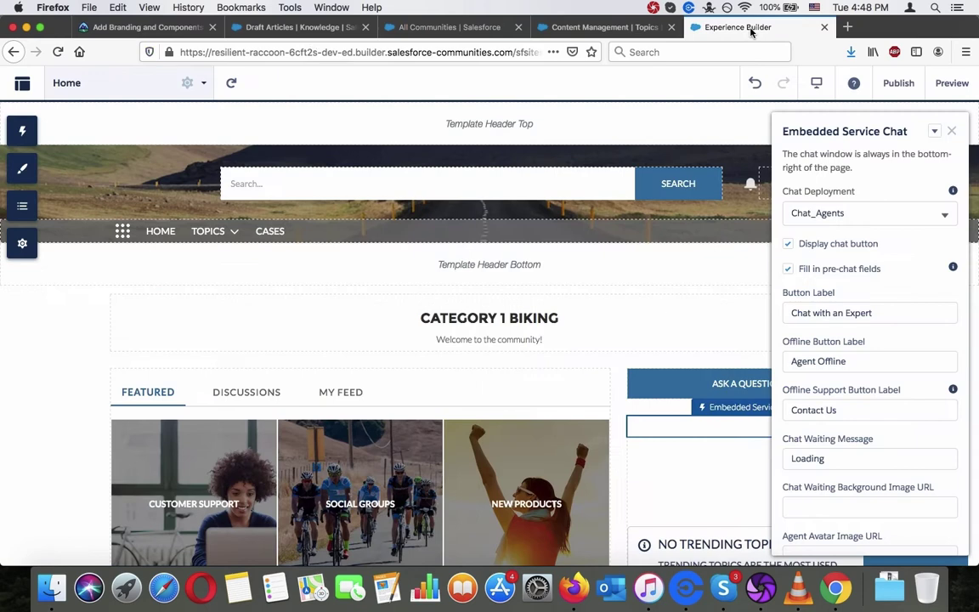
click(159, 29)
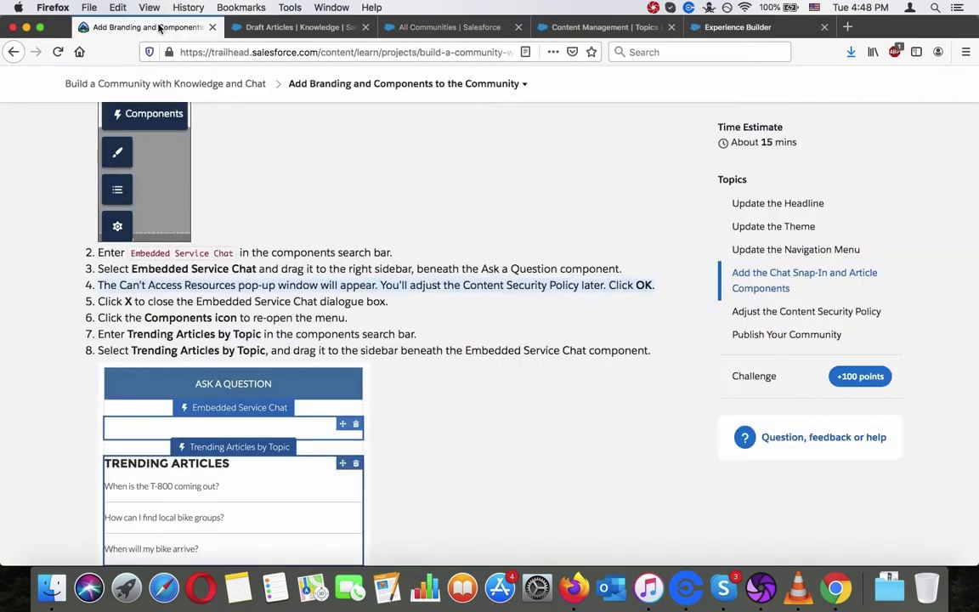
click(213, 302)
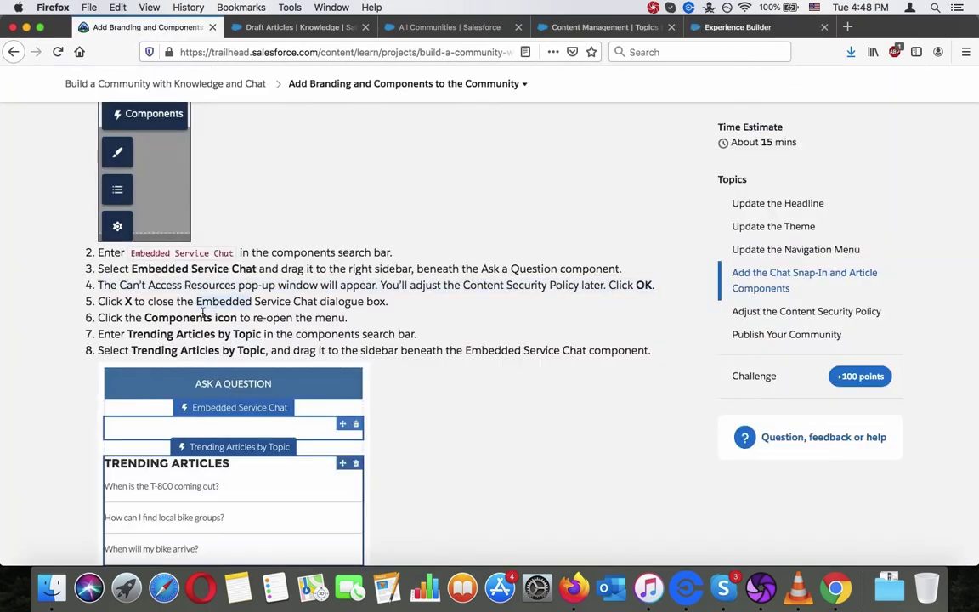
scroll(203, 314, down, 5)
scroll(203, 313, up, 2)
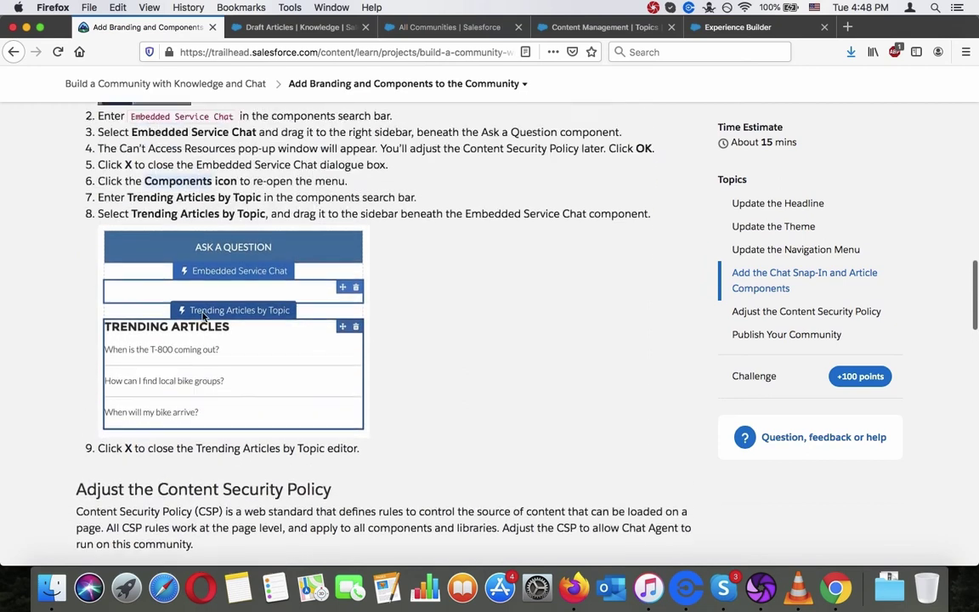
triple_click(206, 226)
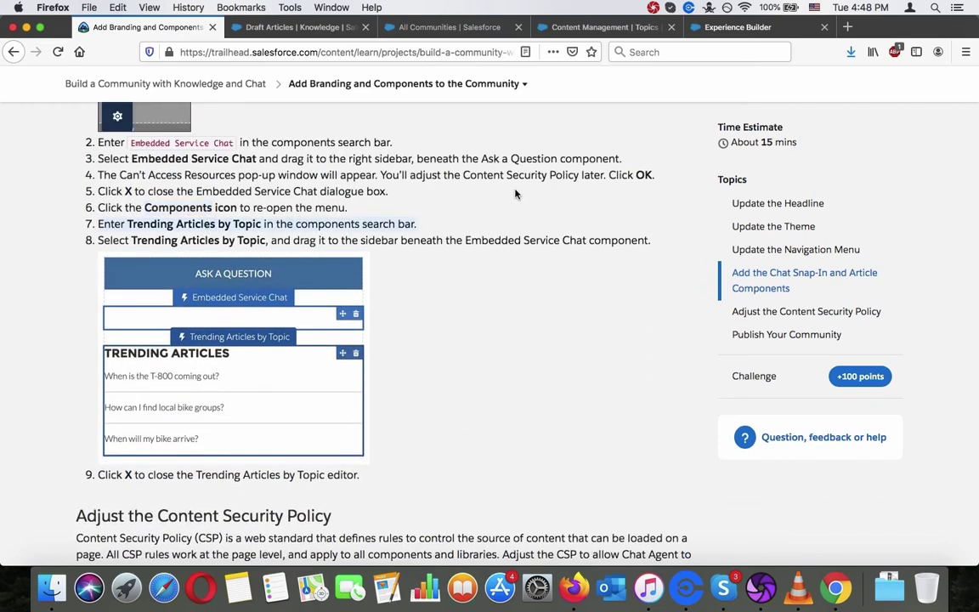
- Close the Embedded Service Chat settings in Experience Builder and search the components for "art"
click(787, 28)
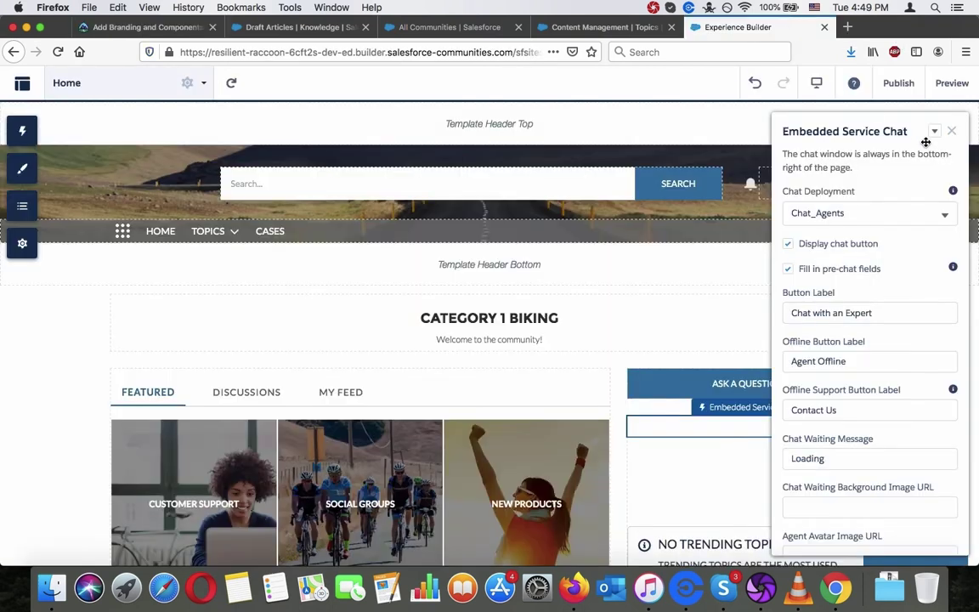
click(951, 131)
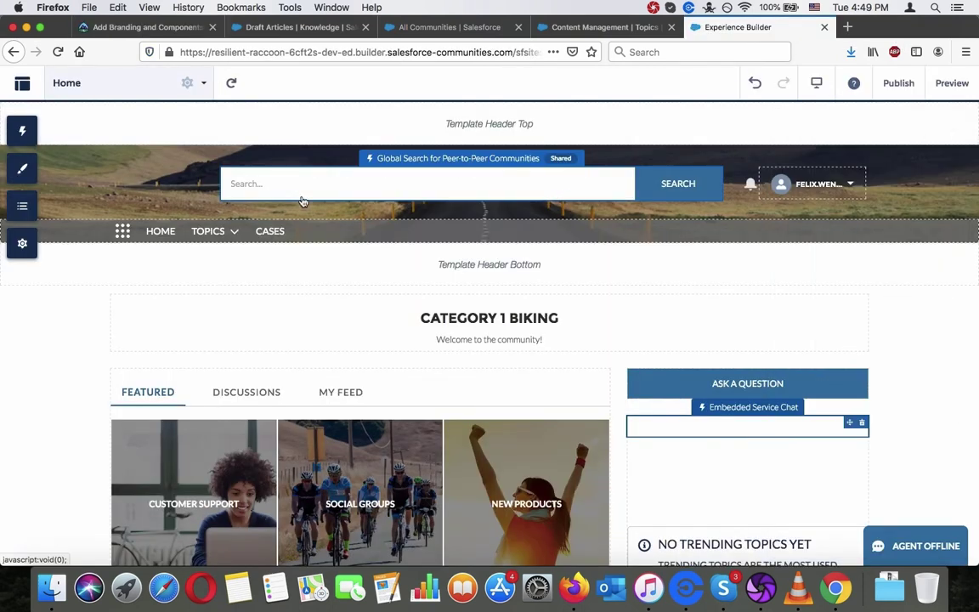
click(22, 130)
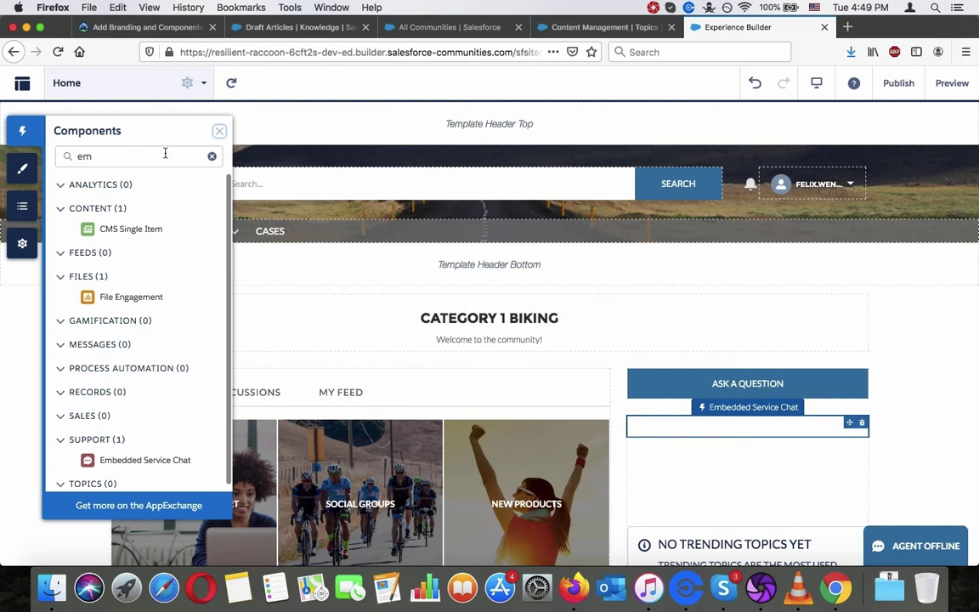
double_click(162, 156)
text(art)
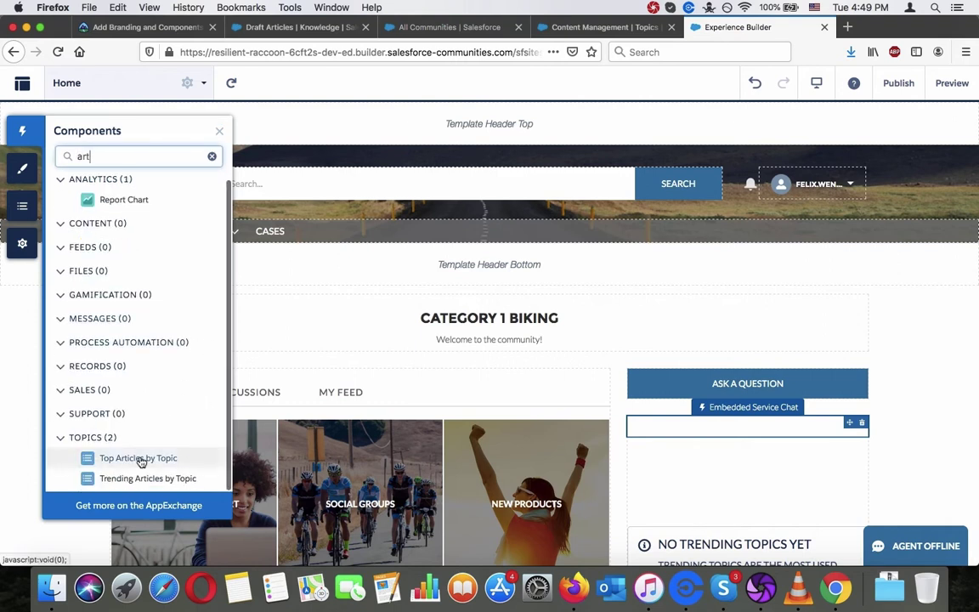
- Check the placement on Trailhead and add the Trending Articles by Topic component beneath Embedded Service Chat in the page's sidebar
click(143, 28)
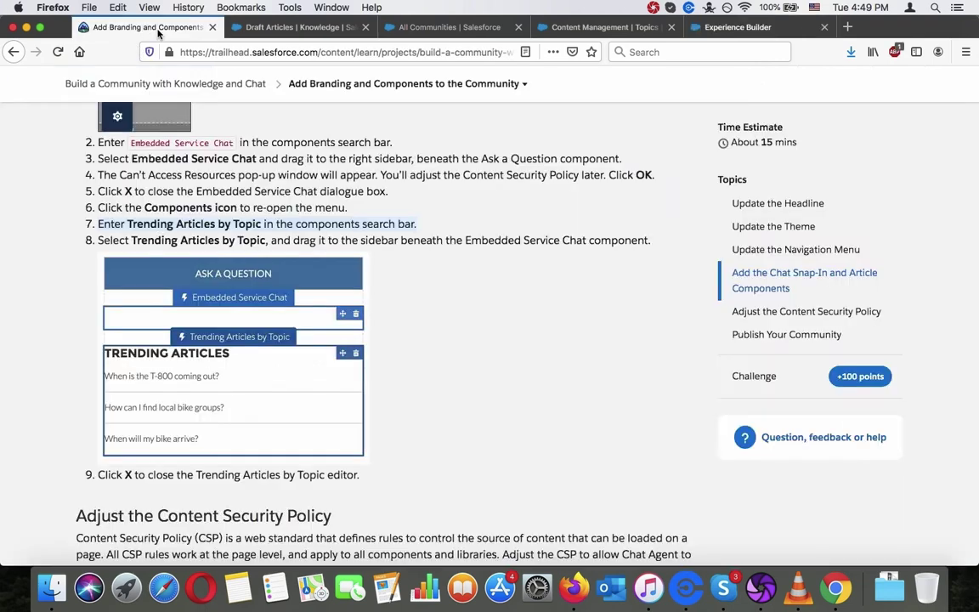
click(724, 28)
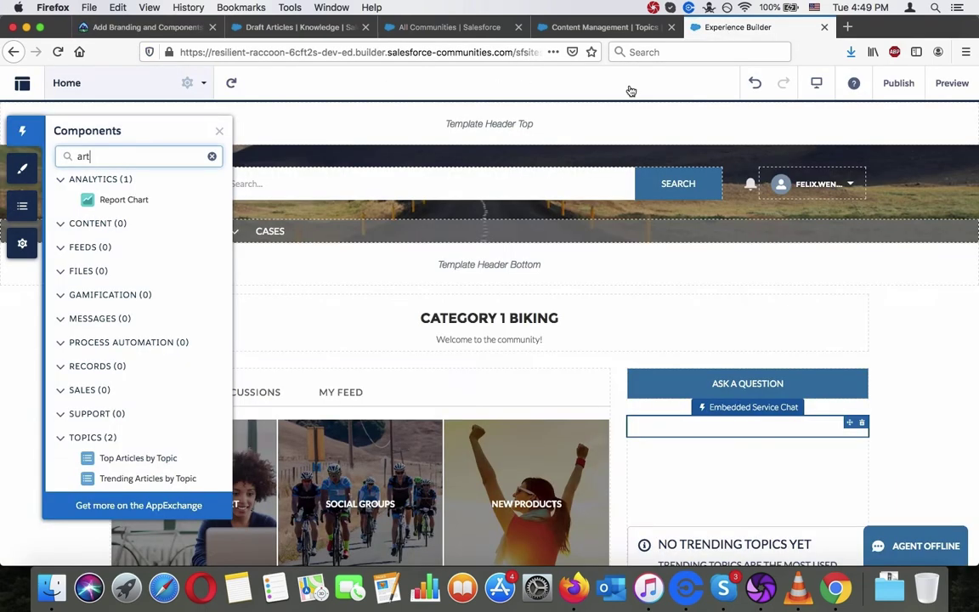
drag(118, 479, 690, 445)
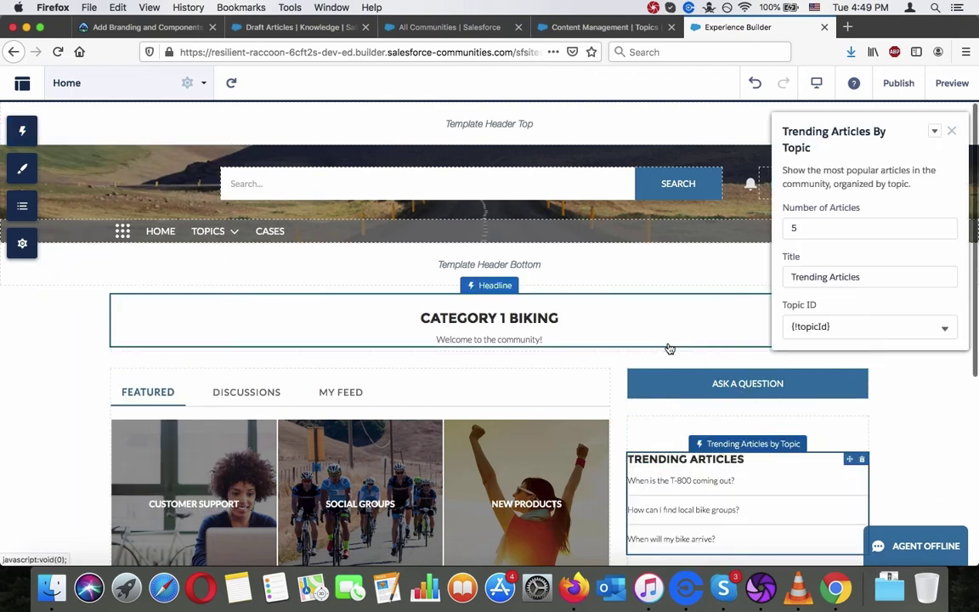
- Return to Trailhead and read the instructions in the Adjust the Content Security Policy section
click(144, 26)
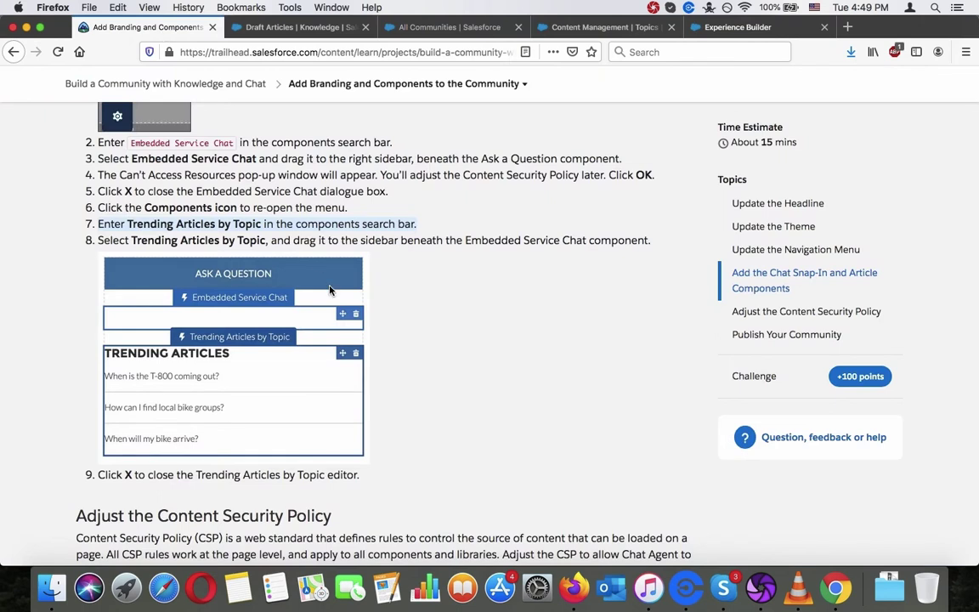
scroll(330, 289, down, 3)
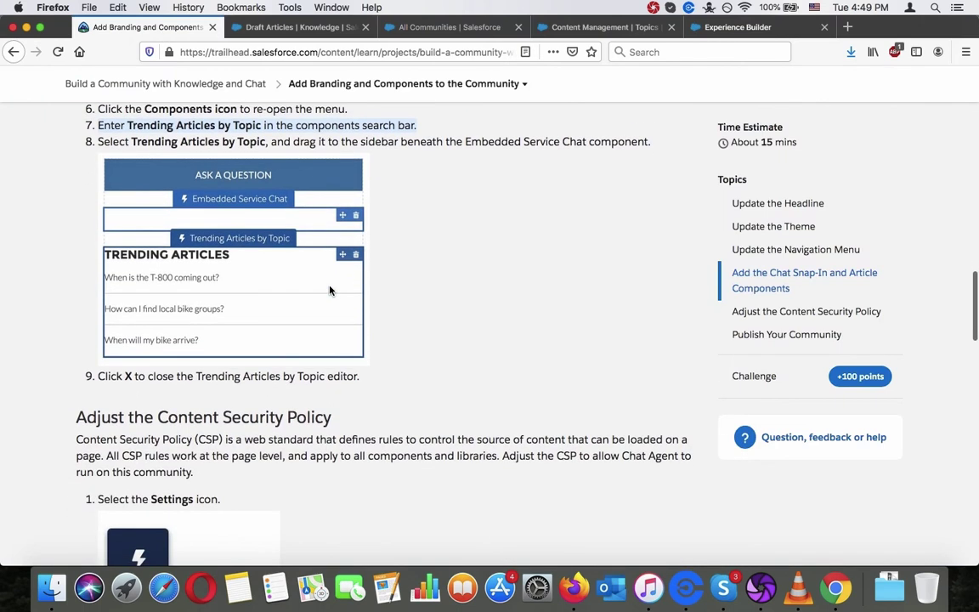
scroll(329, 290, down, 10)
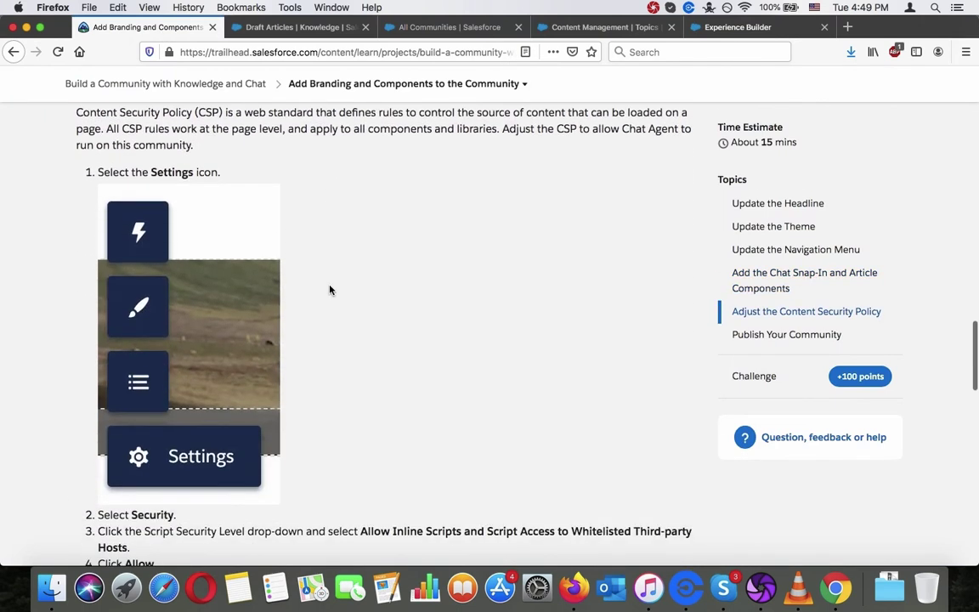
scroll(393, 276, up, 7)
scroll(393, 276, down, 5)
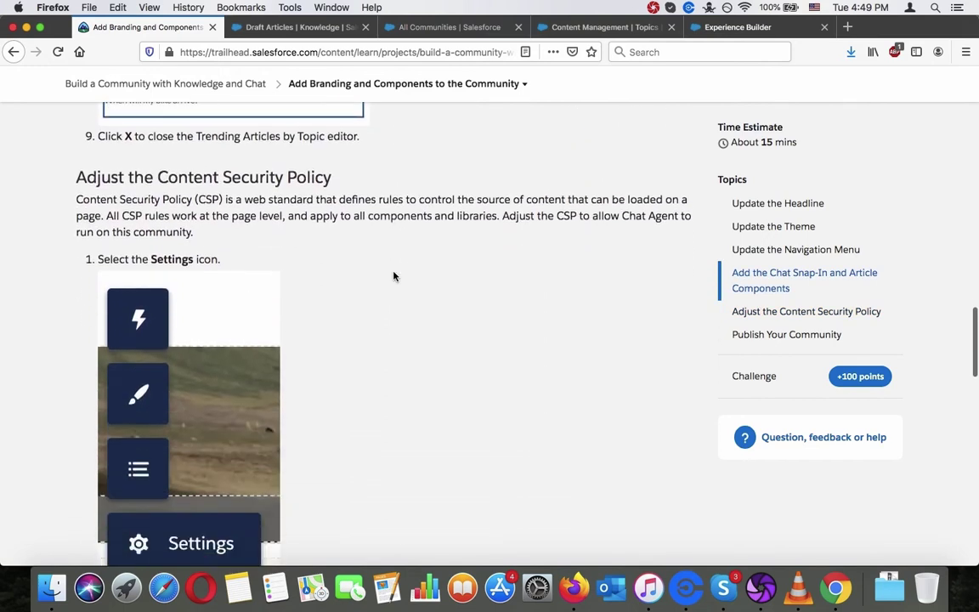
scroll(394, 276, down, 1)
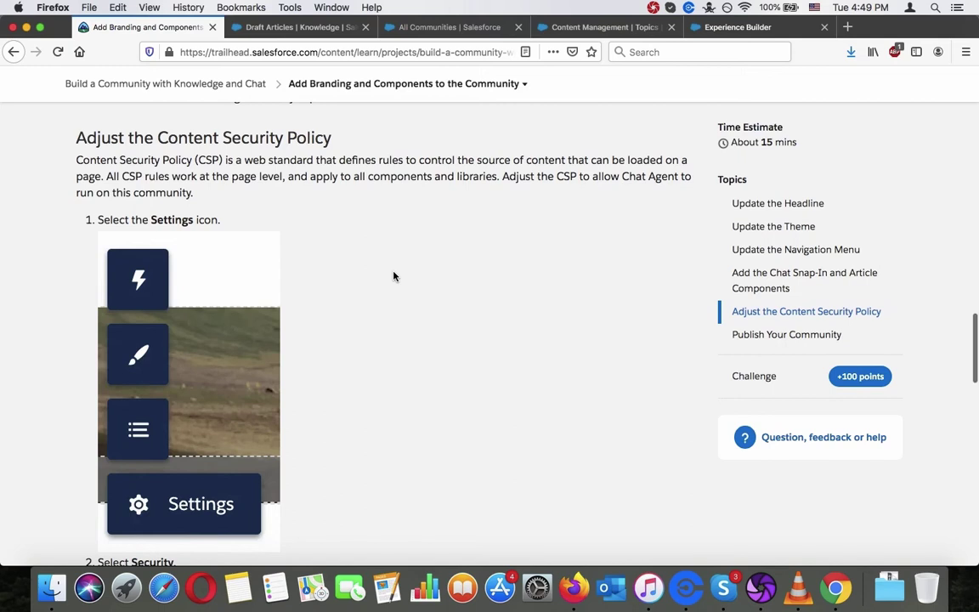
scroll(393, 276, down, 5)
scroll(393, 276, down, 4)
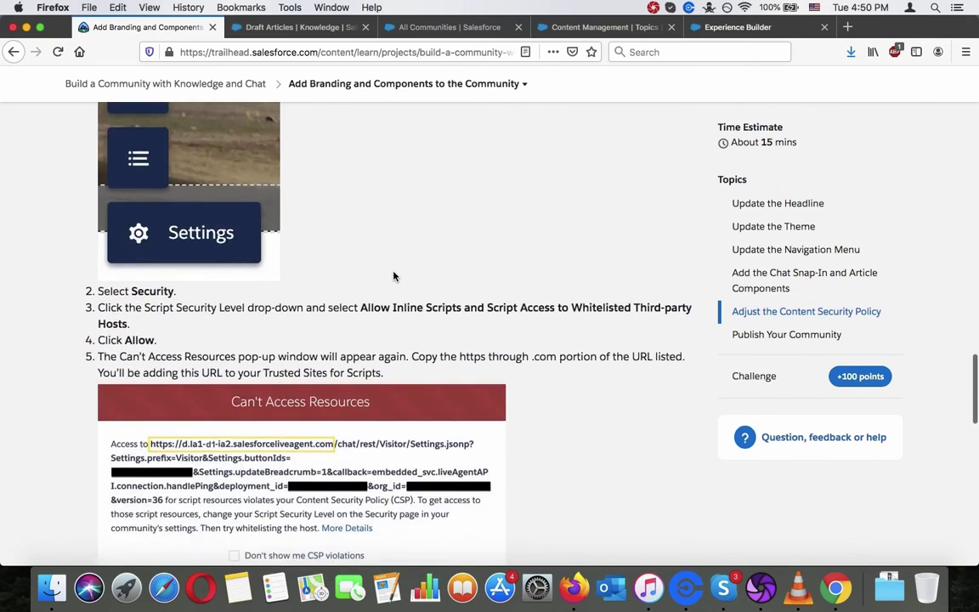
- Switch to Experience Builder and open the Security page of the community's settings
click(741, 26)
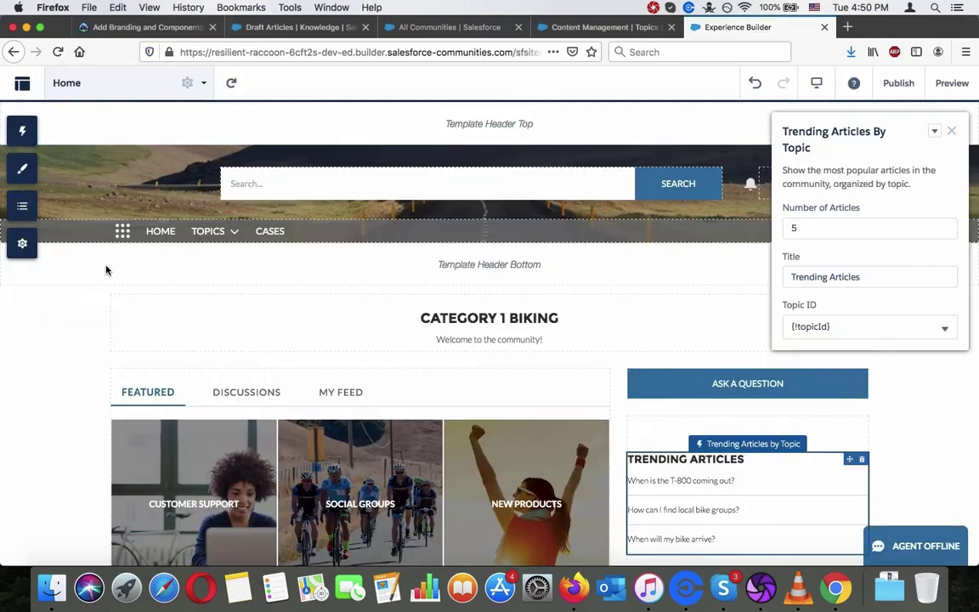
click(23, 245)
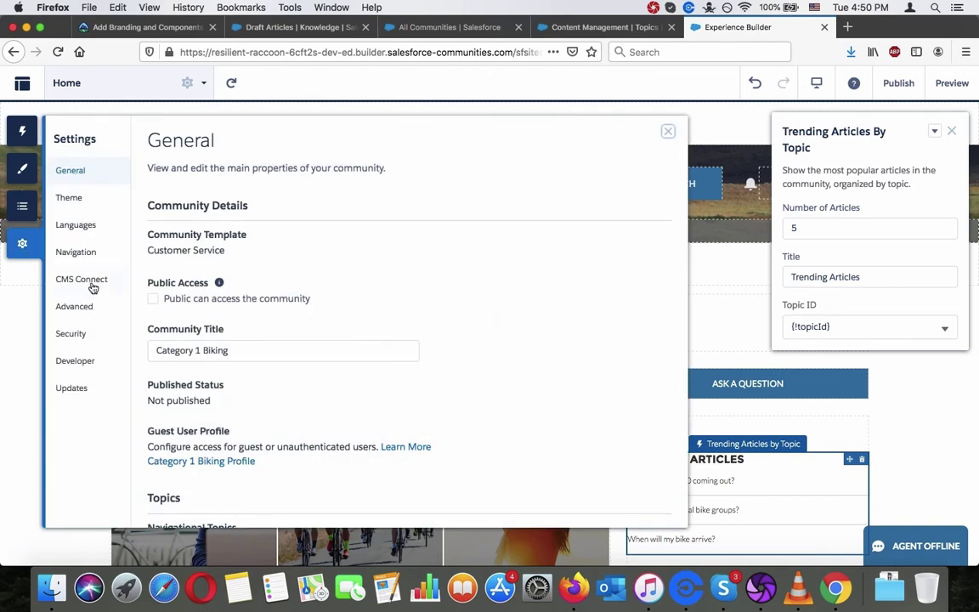
click(78, 334)
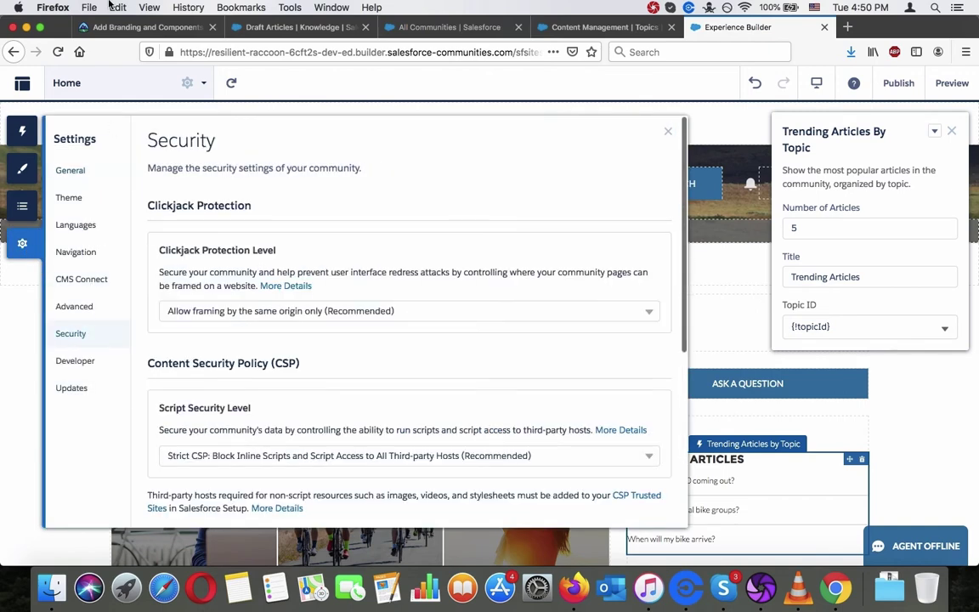
- Compare Trailhead's Script Security Level instruction with the Content Security Policy options on the community's Security page
click(137, 27)
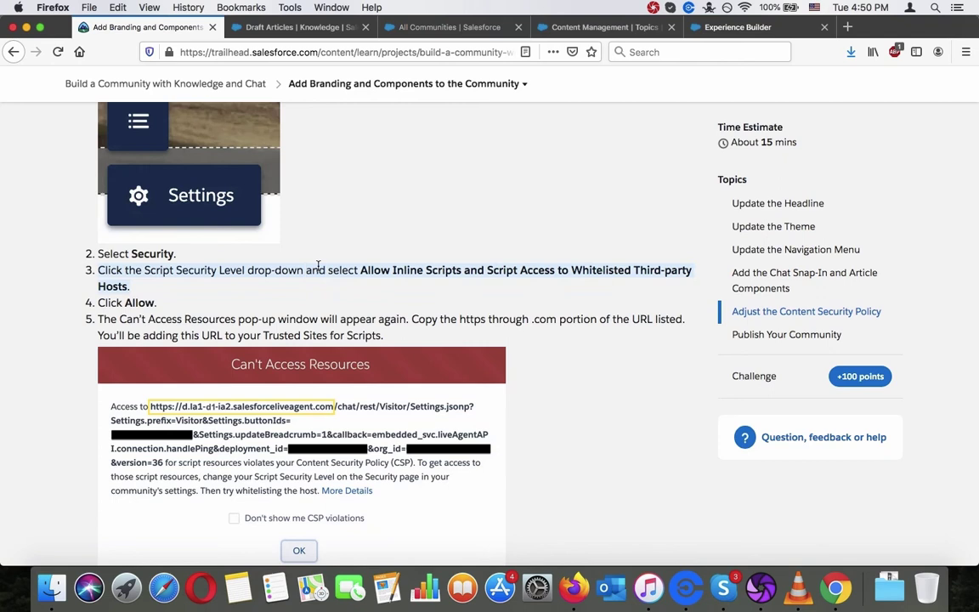
click(783, 29)
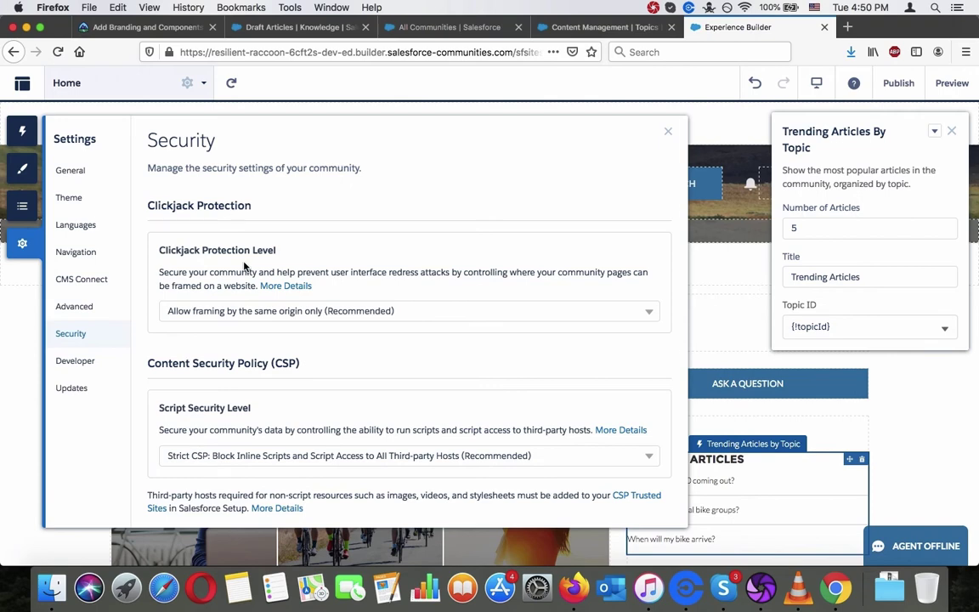
scroll(244, 266, down, 4)
scroll(244, 266, down, 2)
scroll(244, 266, up, 5)
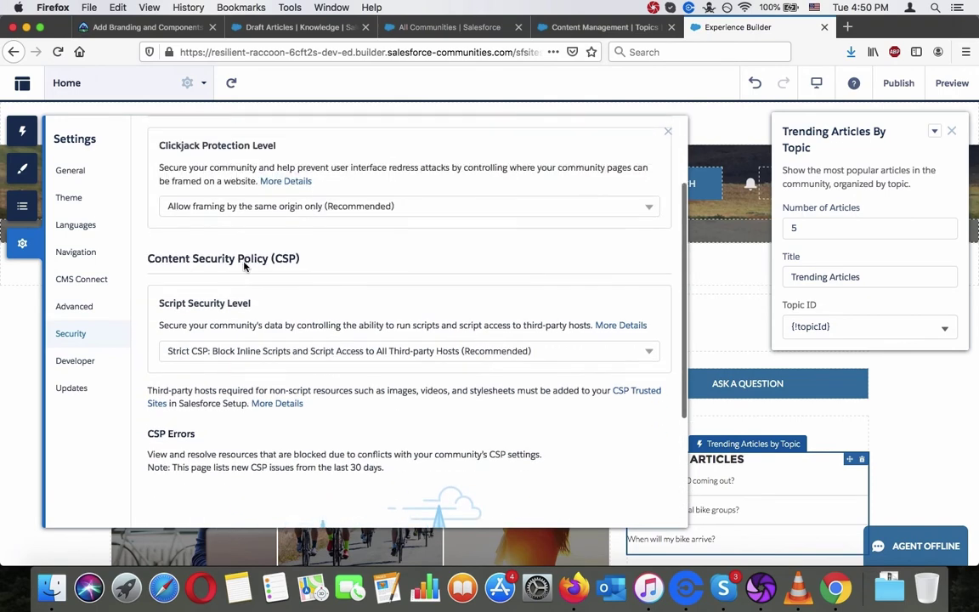
click(145, 27)
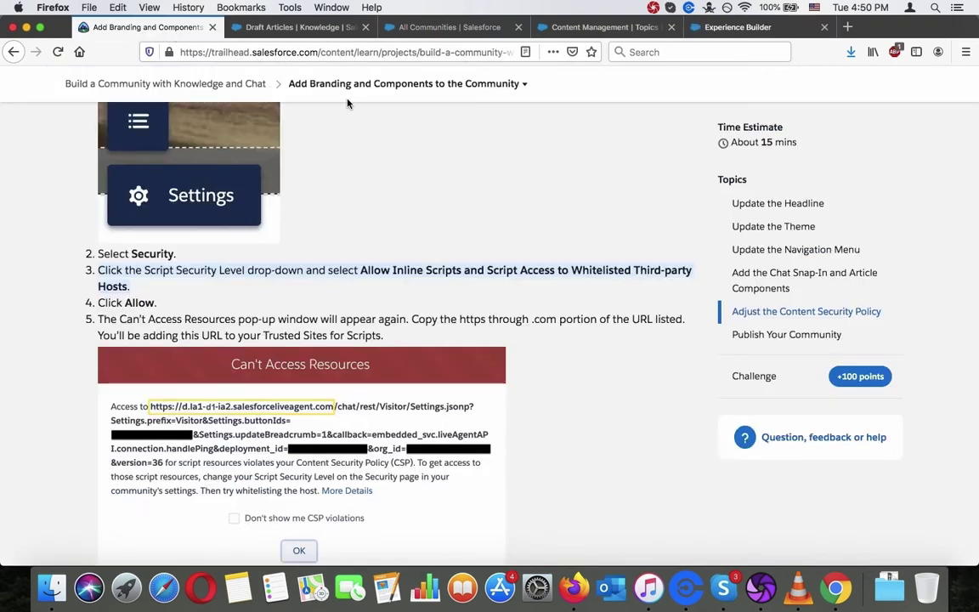
click(719, 33)
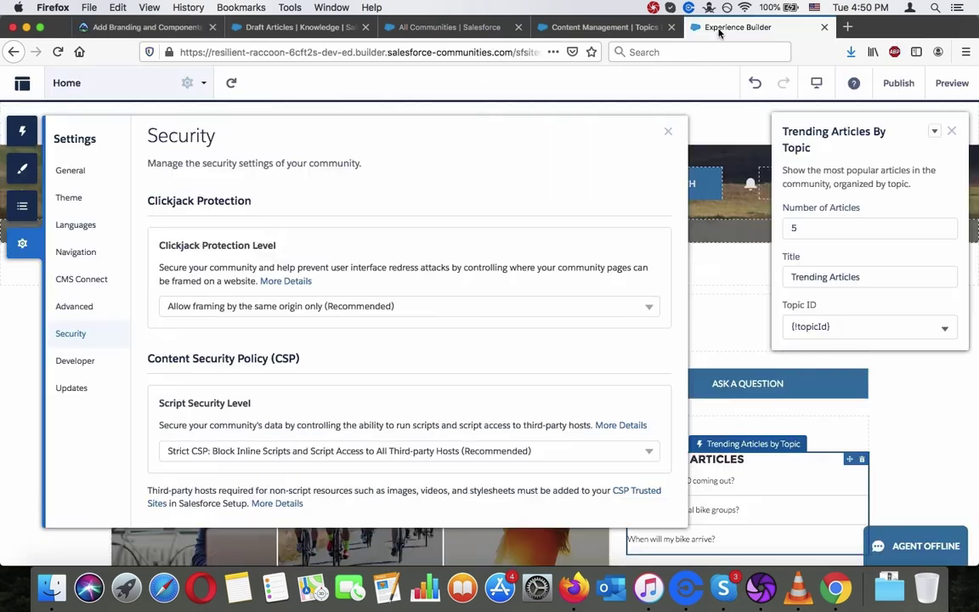
scroll(442, 312, down, 1)
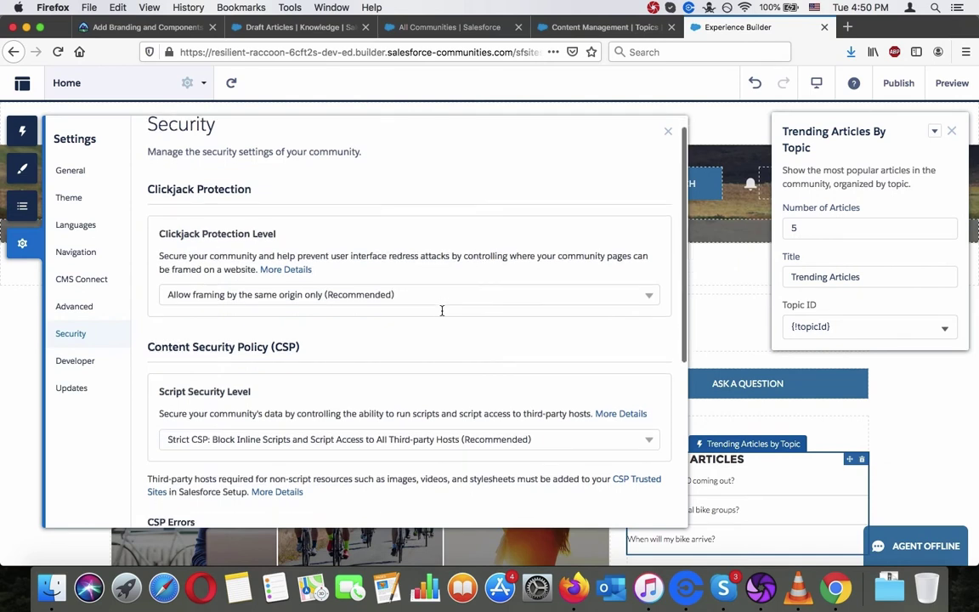
click(136, 26)
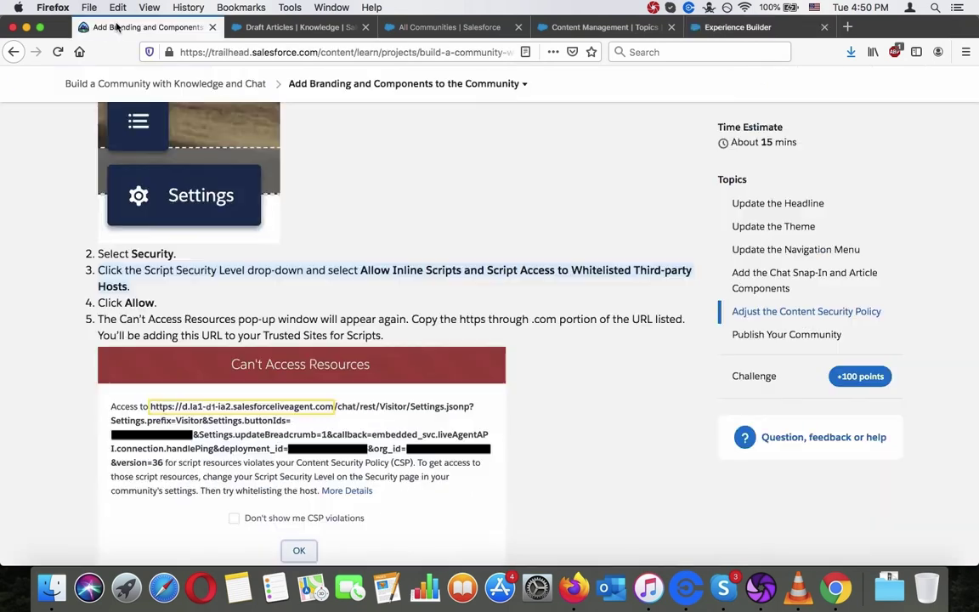
click(765, 26)
scroll(497, 352, down, 5)
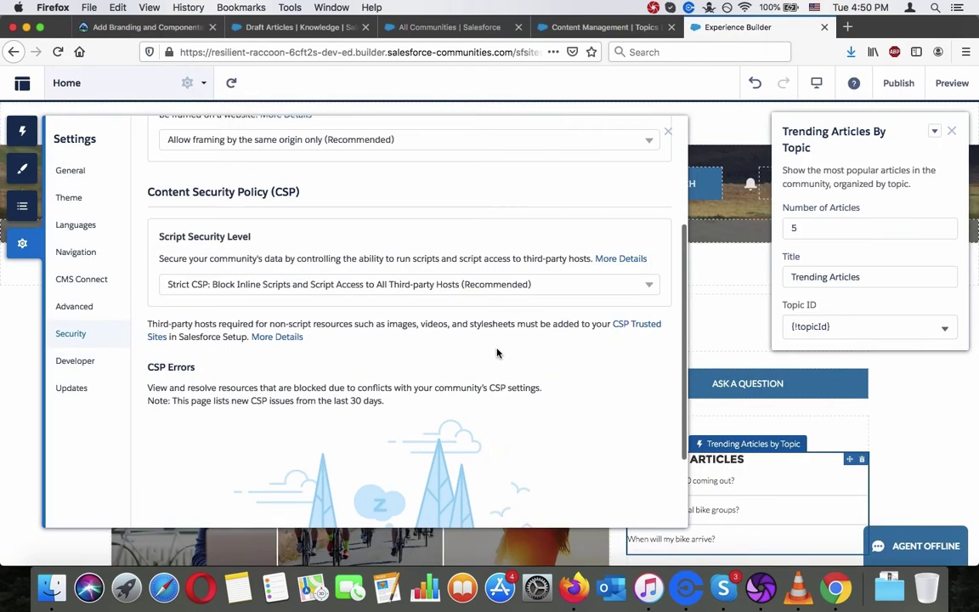
scroll(498, 352, up, 5)
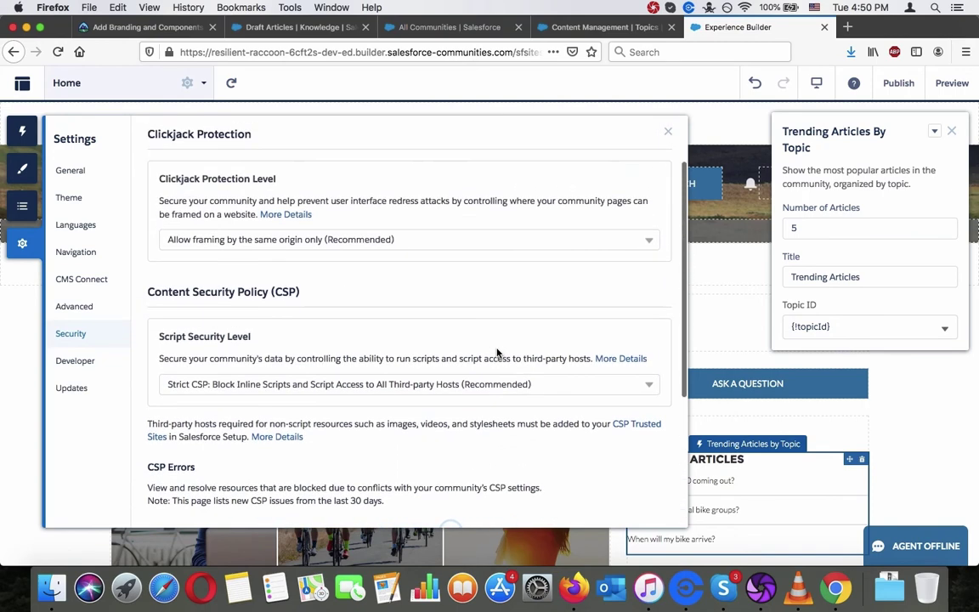
- Set the Script Security Level to Allow Inline Scripts and Script Access to Whitelisted Third-party Hosts, allow the change, and return to Trailhead
click(488, 381)
click(429, 428)
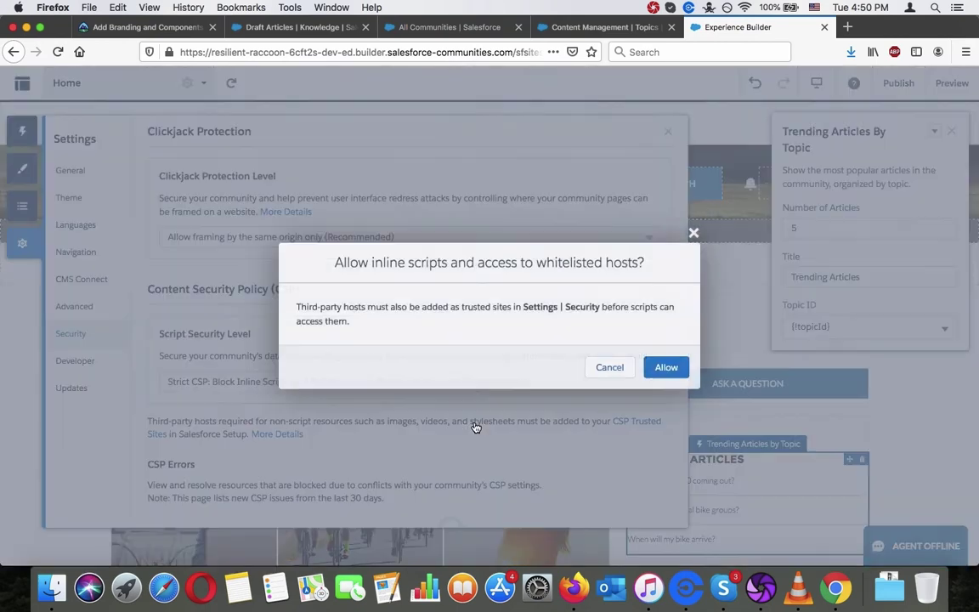
click(667, 368)
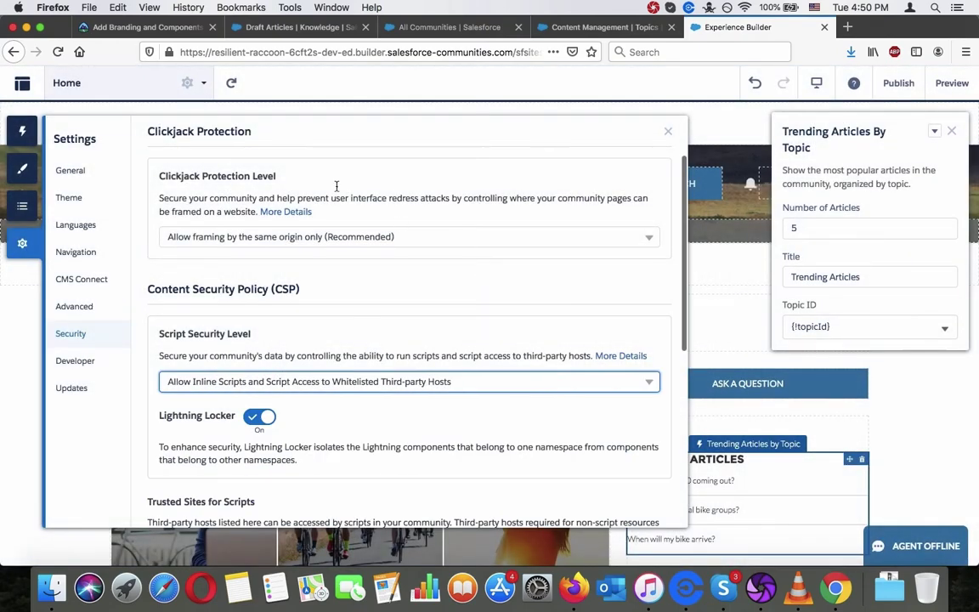
click(164, 32)
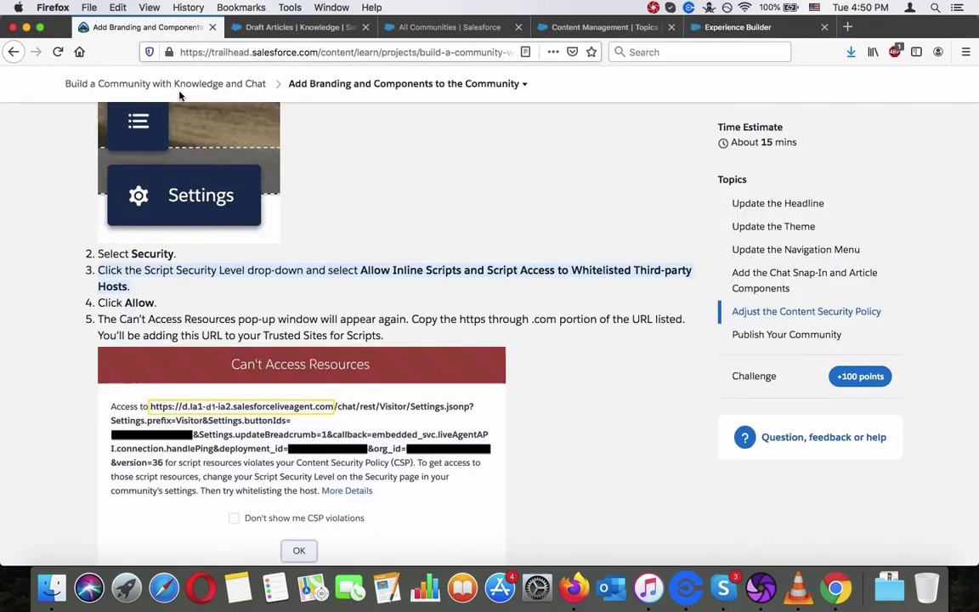
- Read Trailhead's instructions on copying the blocked URL and adding a trusted site, checking the community's Security page in Experience Builder
scroll(243, 236, down, 1)
scroll(243, 236, down, 2)
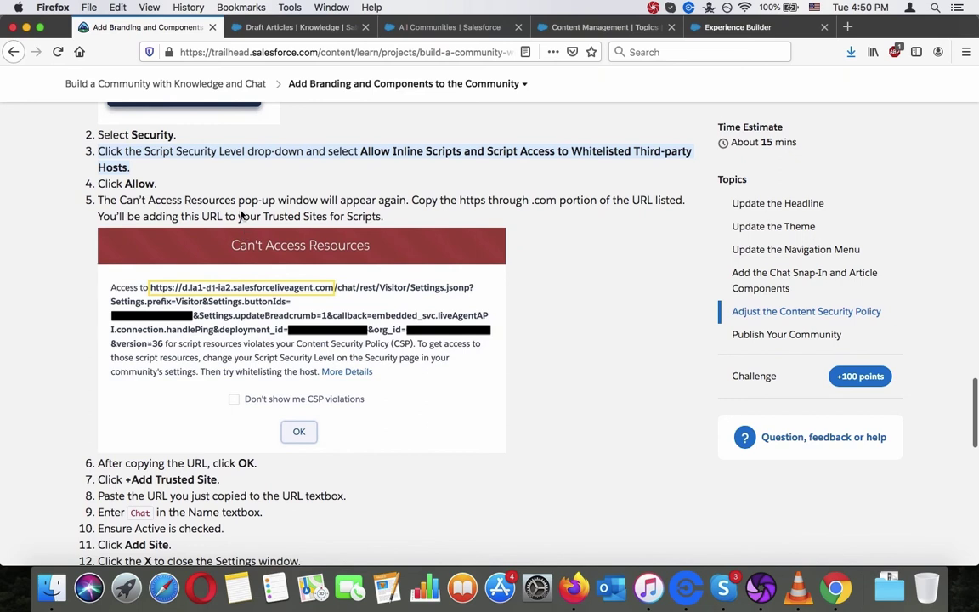
triple_click(240, 213)
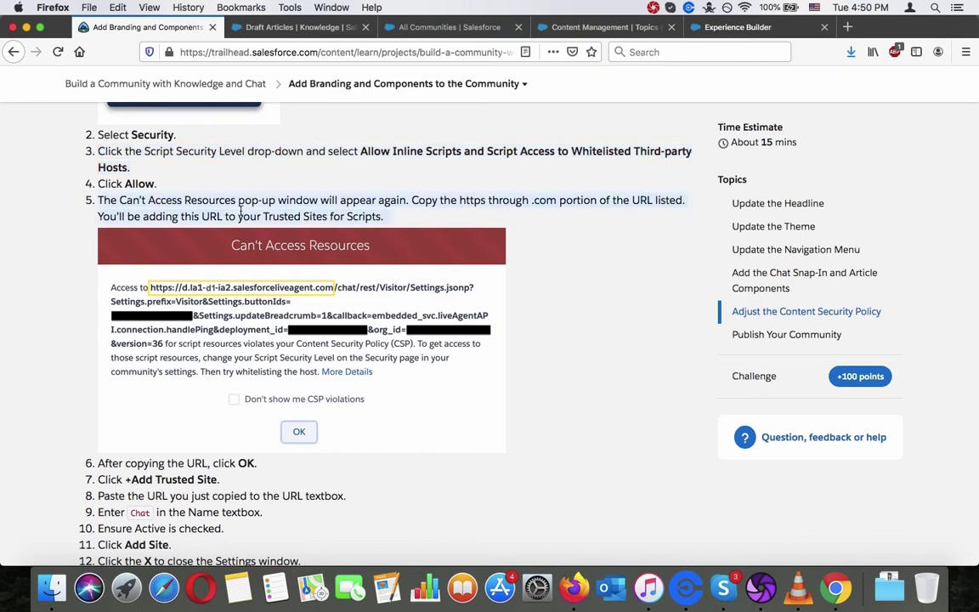
click(733, 27)
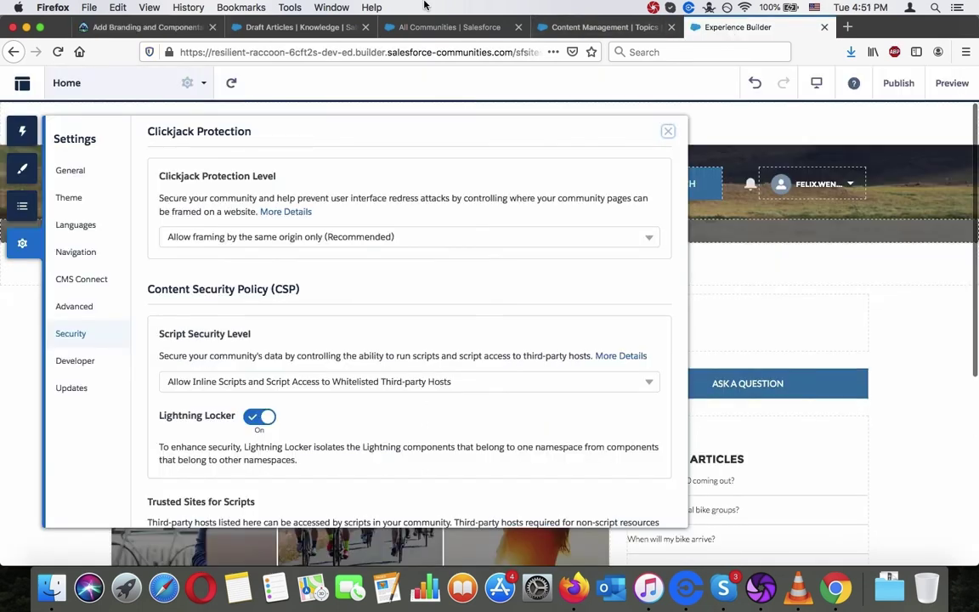
click(124, 25)
scroll(220, 324, down, 5)
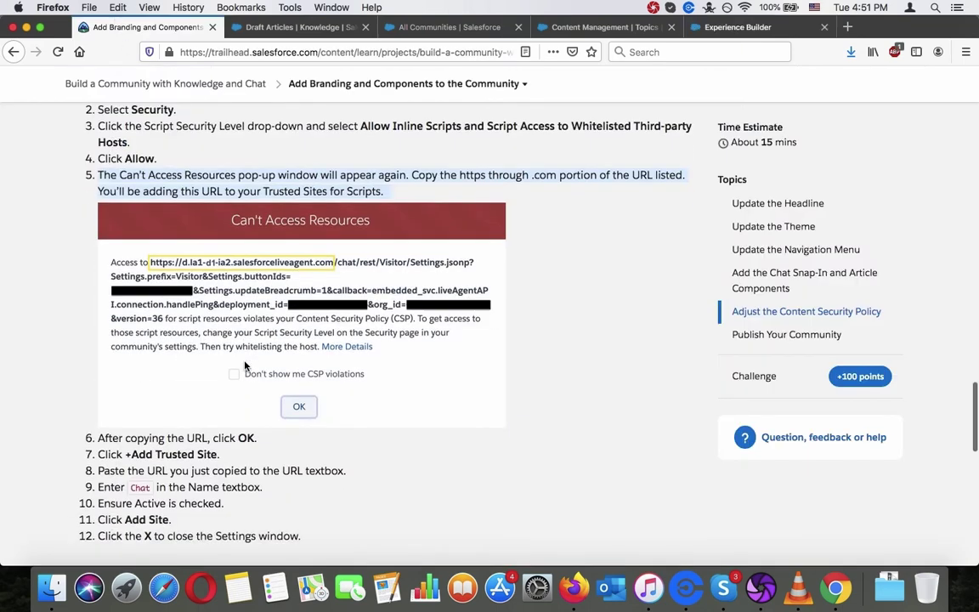
scroll(246, 361, down, 4)
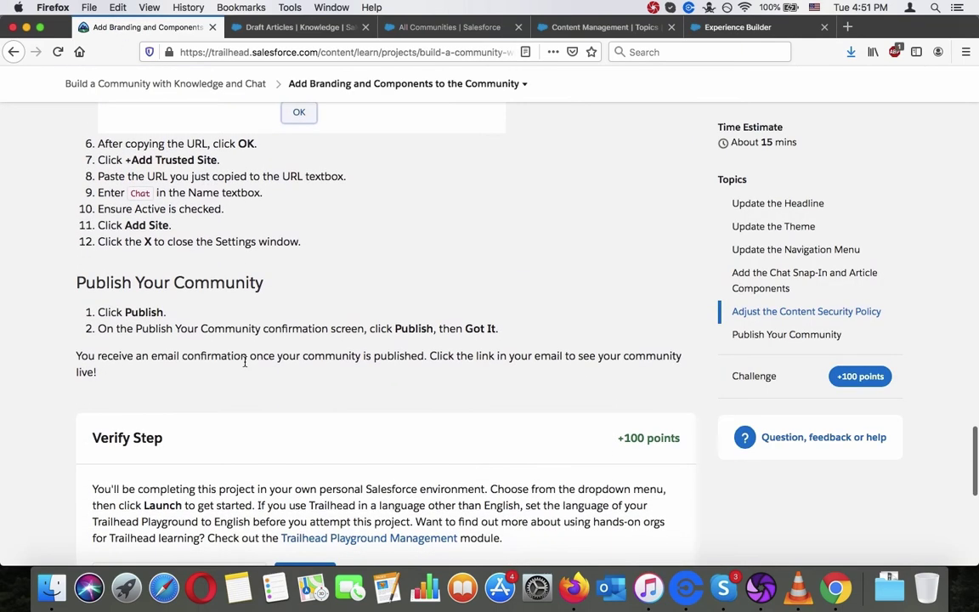
scroll(245, 366, up, 1)
scroll(245, 365, up, 7)
scroll(245, 364, down, 4)
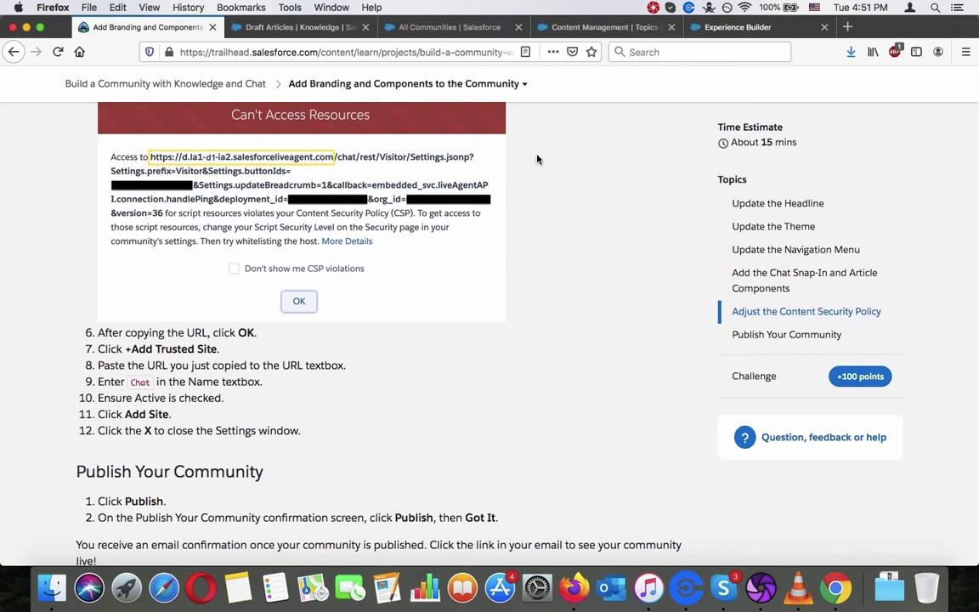
- Switch to Experience Builder, close the community's Settings window, and return to Trailhead
click(767, 32)
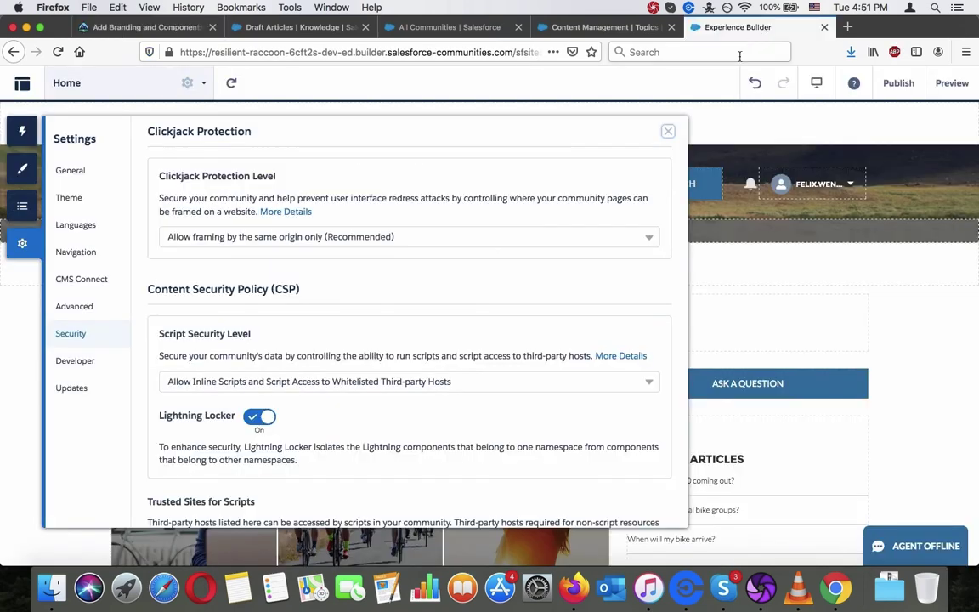
click(669, 132)
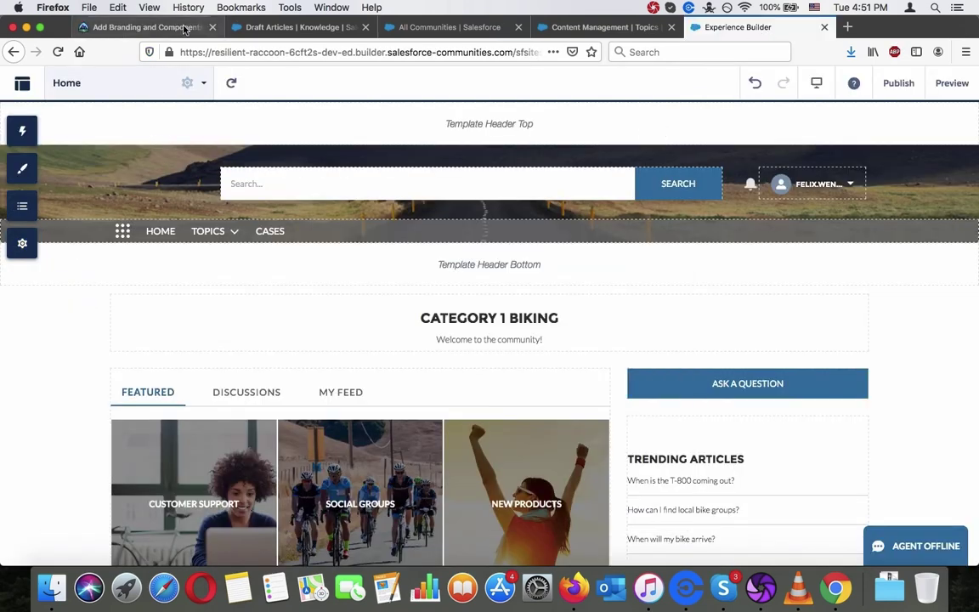
click(144, 26)
- Review Trailhead's instructions on the Can't Access Resources pop-up, the trusted site named Chat, and publishing the community
scroll(337, 278, up, 3)
scroll(337, 278, down, 6)
scroll(337, 278, up, 5)
scroll(337, 278, up, 3)
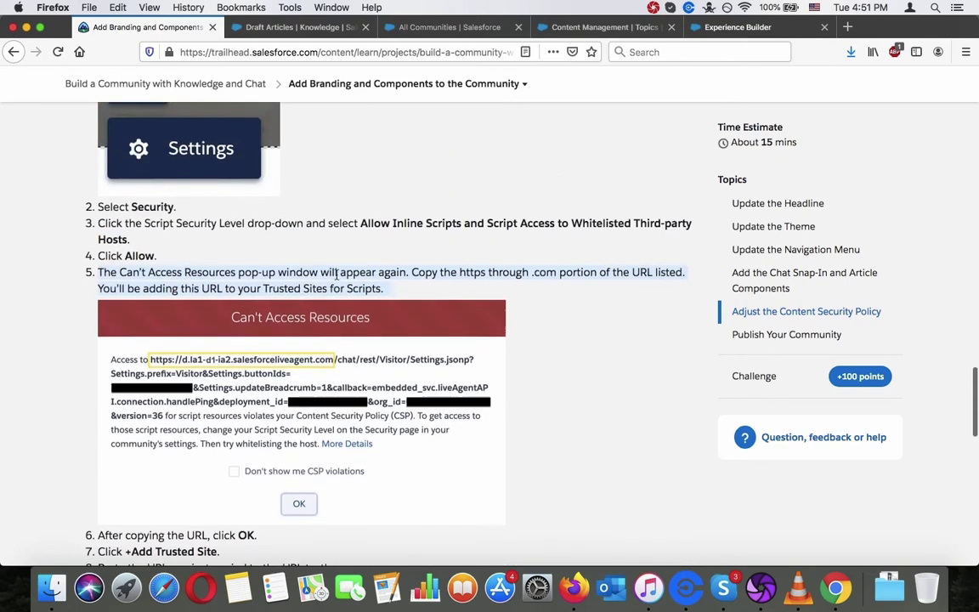
scroll(337, 278, down, 4)
scroll(336, 278, up, 4)
scroll(337, 278, down, 8)
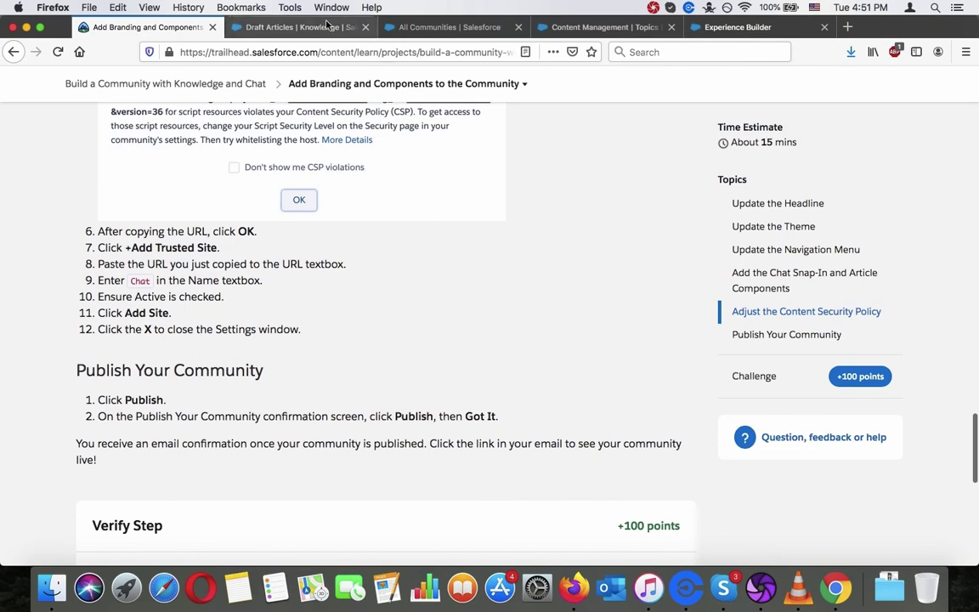
scroll(345, 334, up, 3)
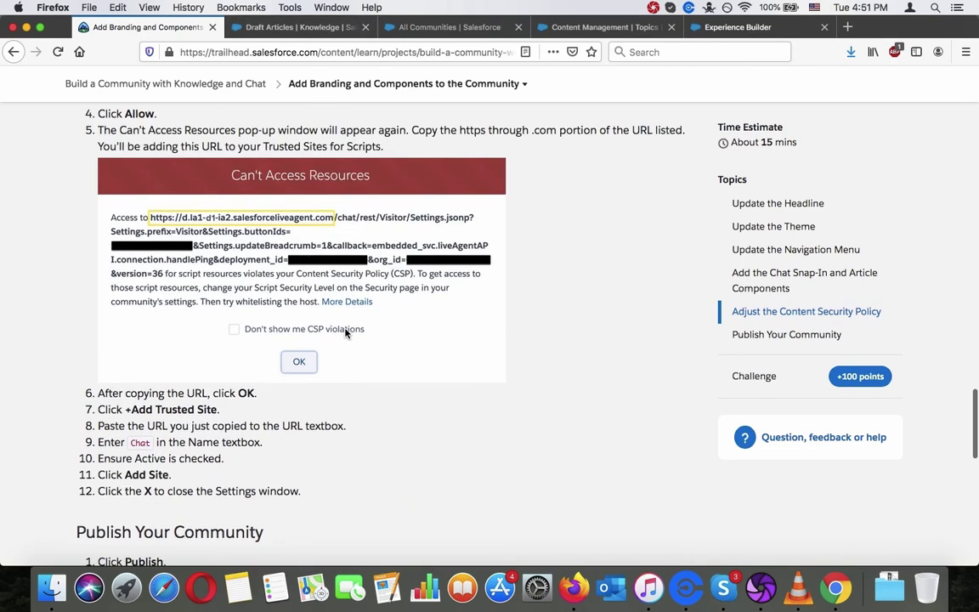
scroll(345, 334, up, 2)
scroll(345, 334, down, 6)
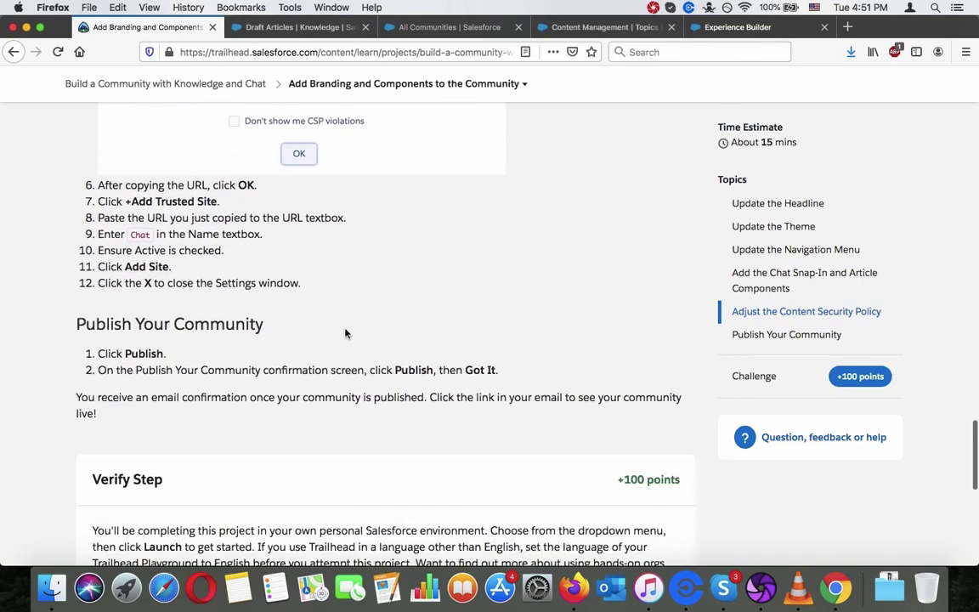
scroll(345, 334, up, 3)
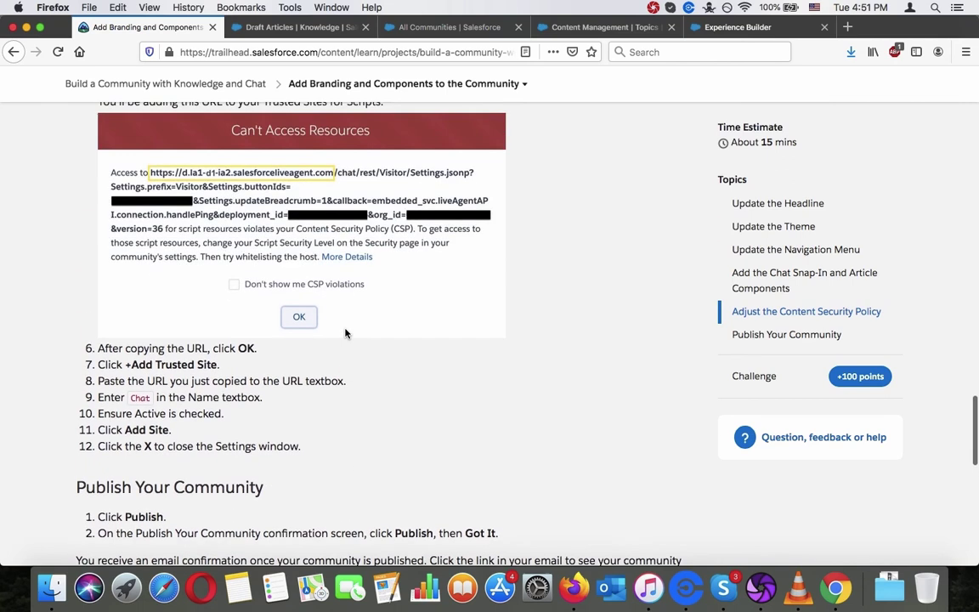
scroll(345, 334, down, 1)
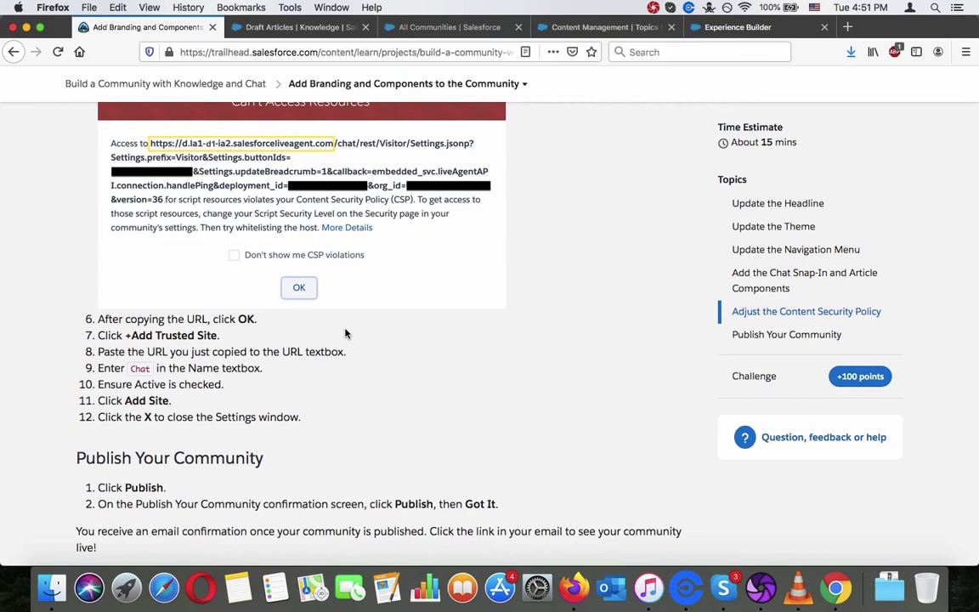
- Switch to Experience Builder and publish the Category 1 Biking community's recent changes
click(730, 27)
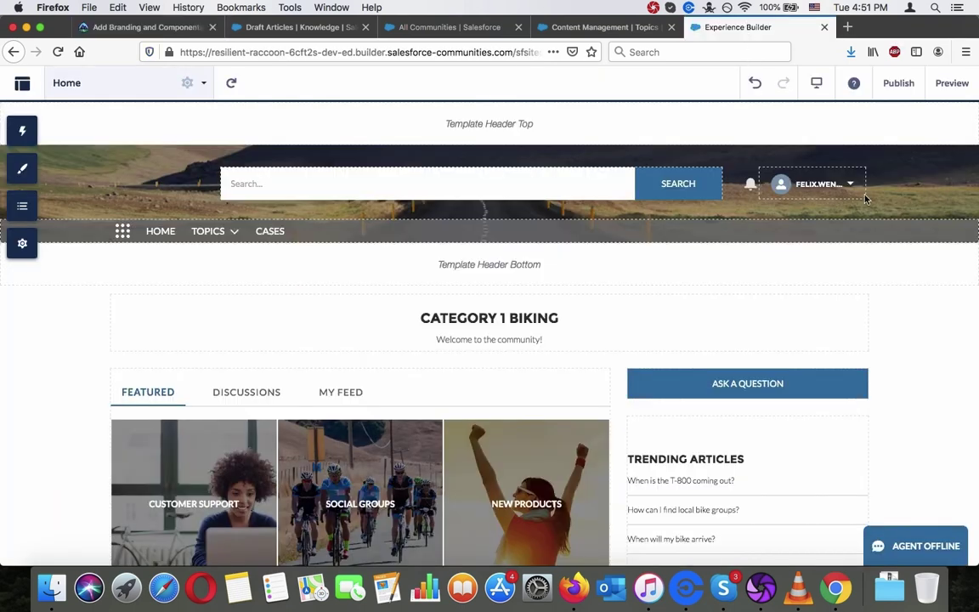
click(903, 83)
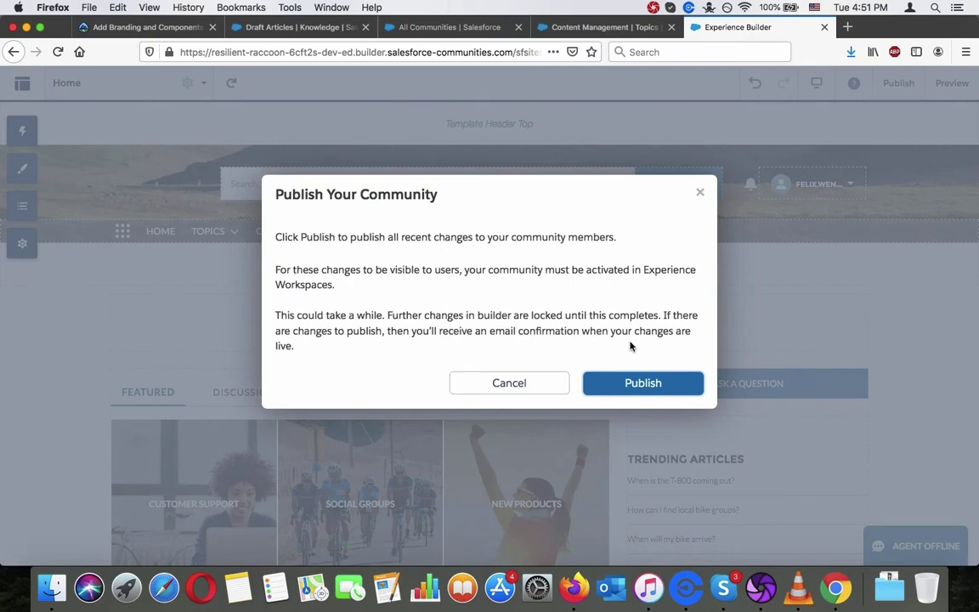
click(639, 379)
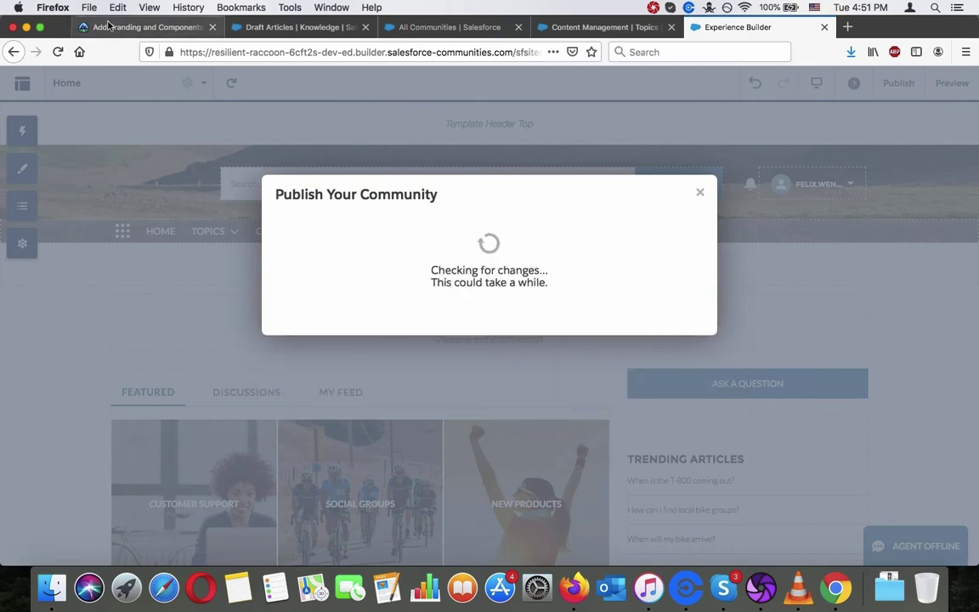
- Return to Trailhead and start the 100-point verification of the step with the Report Dashboard playground
click(144, 26)
scroll(209, 316, down, 5)
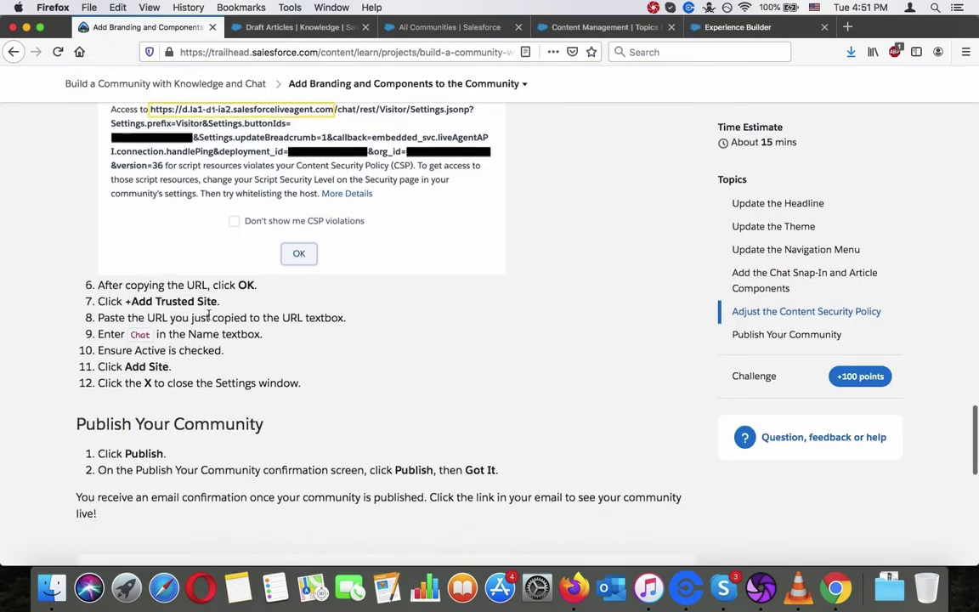
scroll(208, 315, down, 2)
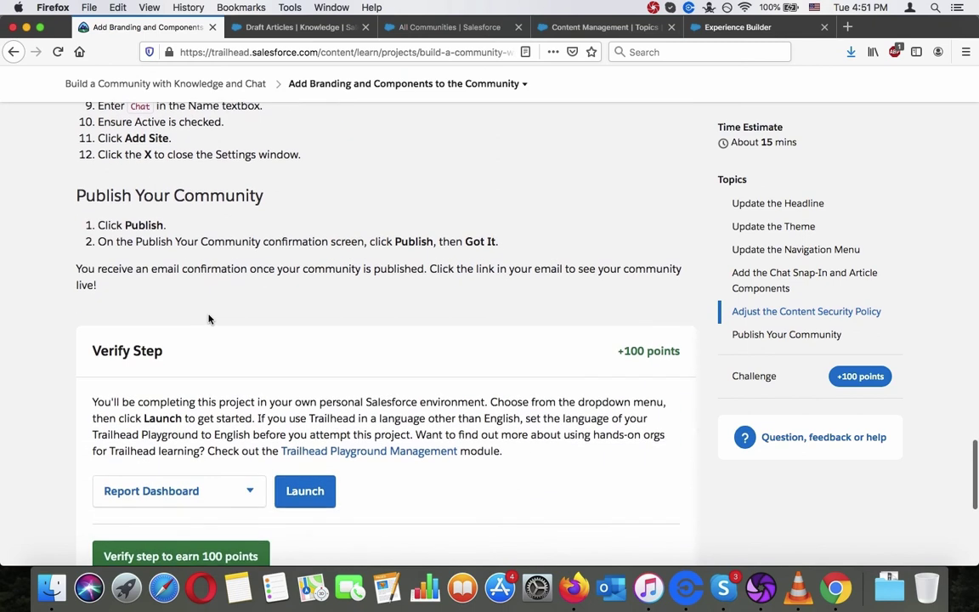
scroll(210, 319, down, 1)
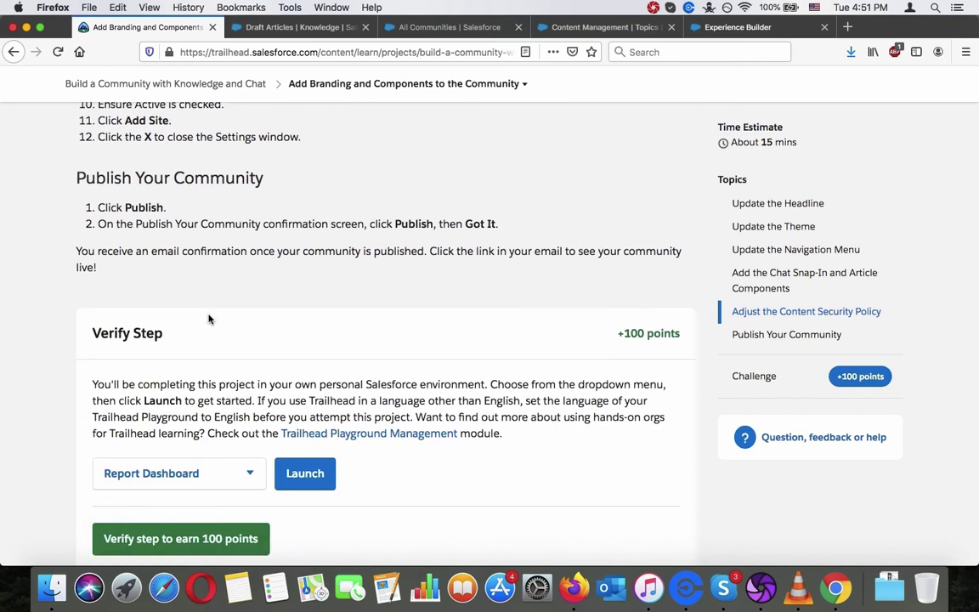
click(194, 539)
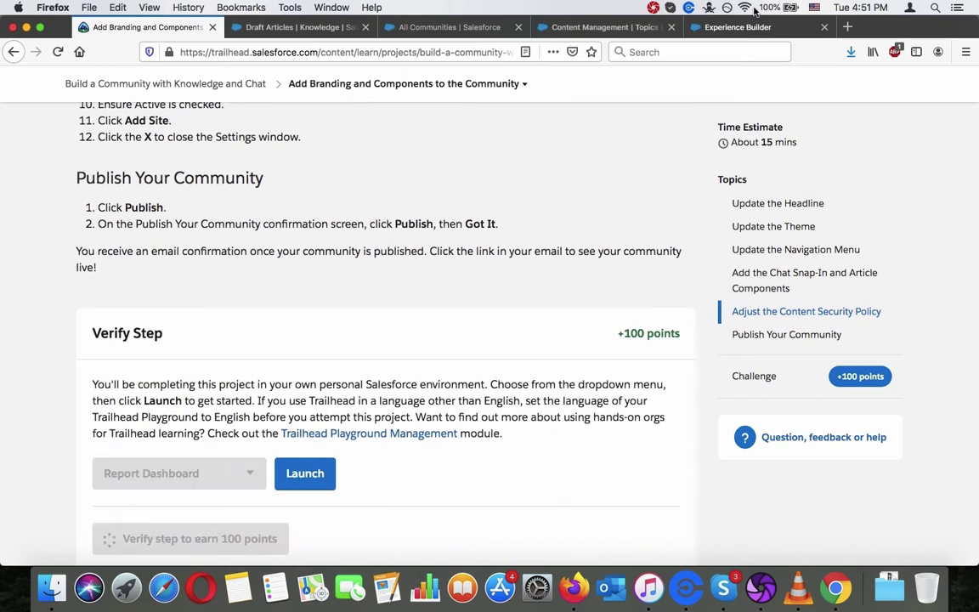
- Acknowledge the community publishing confirmation in Experience Builder and go back to Trailhead
click(767, 28)
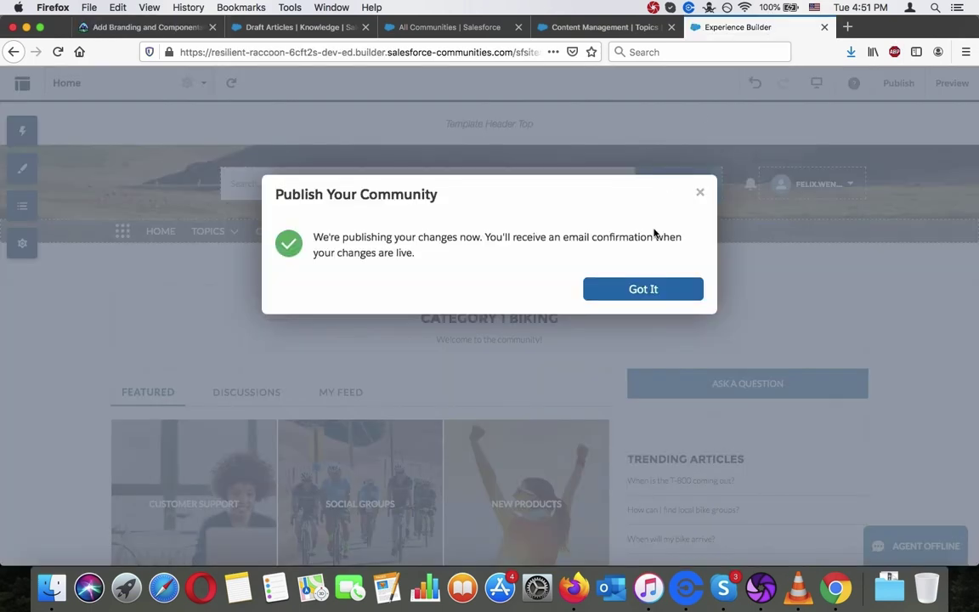
click(648, 290)
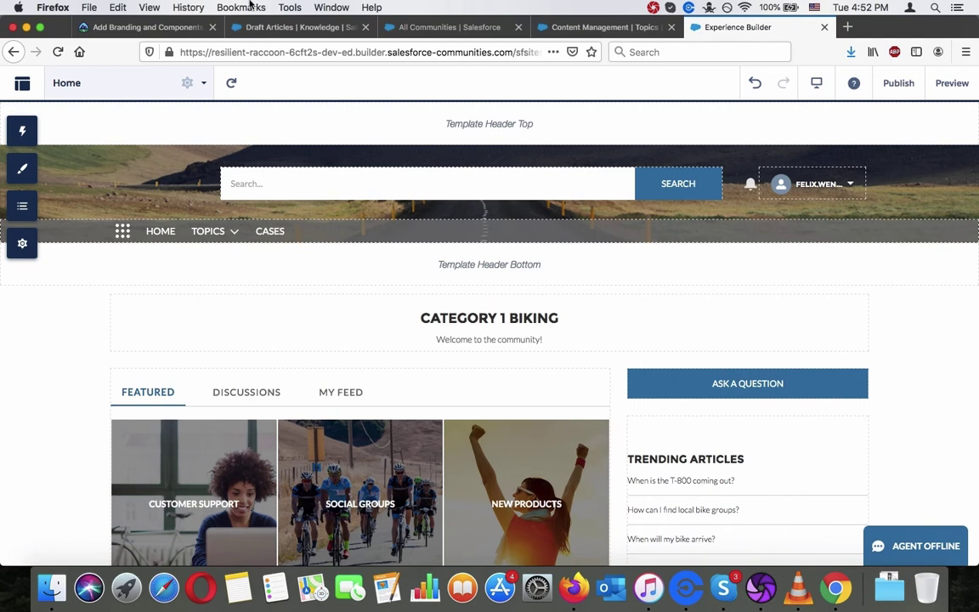
click(144, 29)
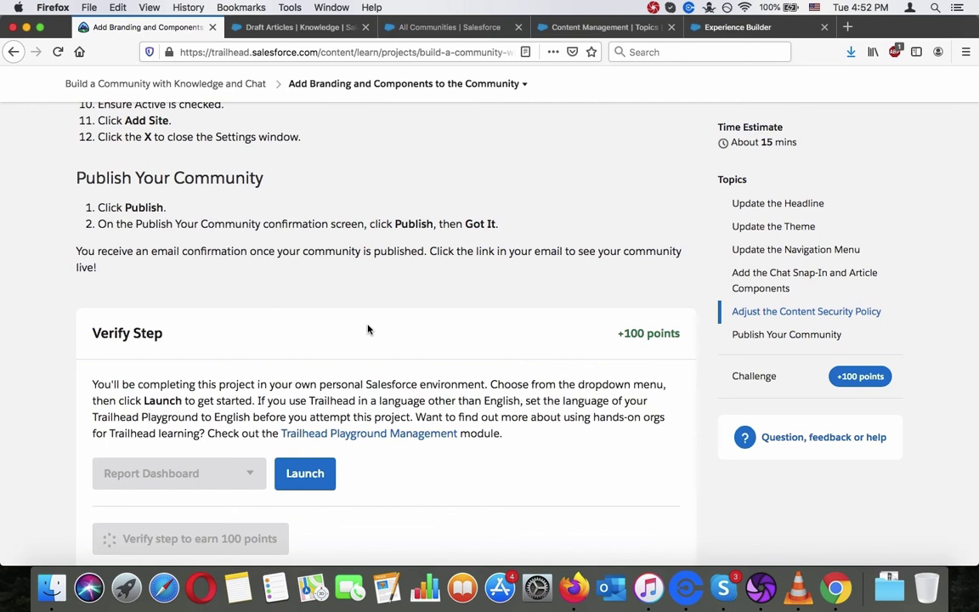
- Wait for Trailhead's verification to finish and close the assessment pop-up
scroll(368, 330, up, 20)
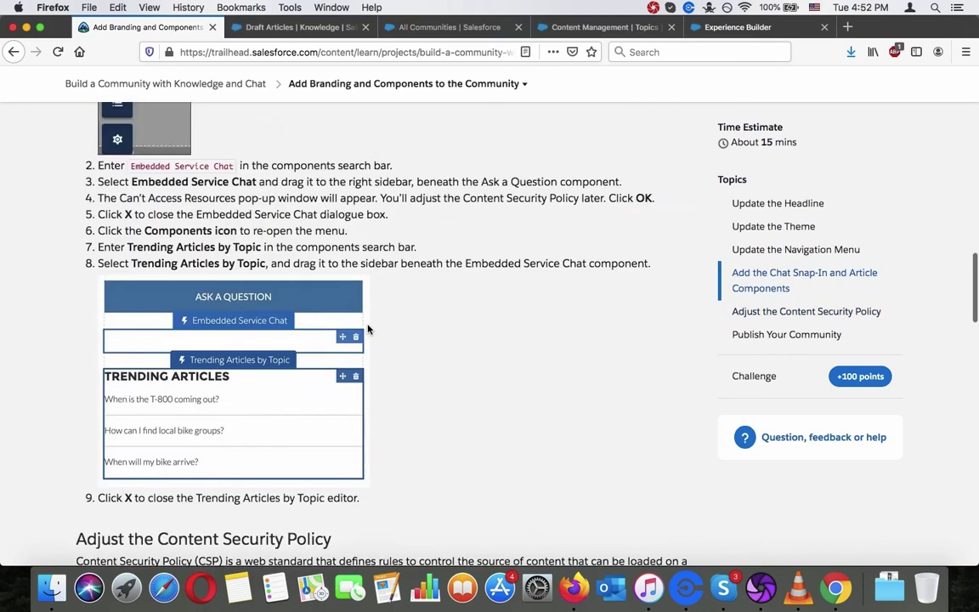
scroll(368, 330, down, 2)
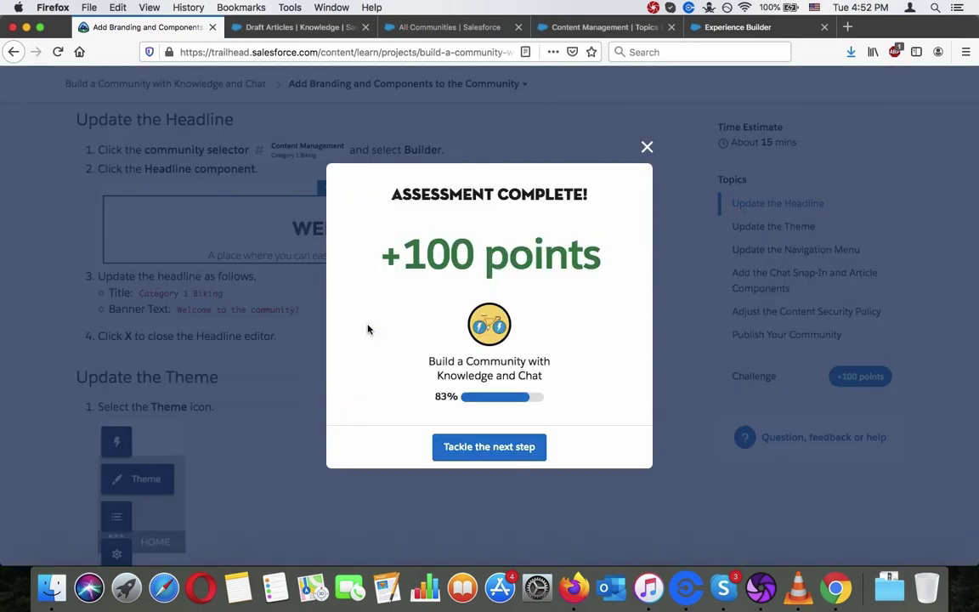
click(647, 146)
- Look back through the branding and components instructions down to the assessment result beneath Publish Your Community
scroll(573, 257, down, 4)
scroll(539, 344, down, 8)
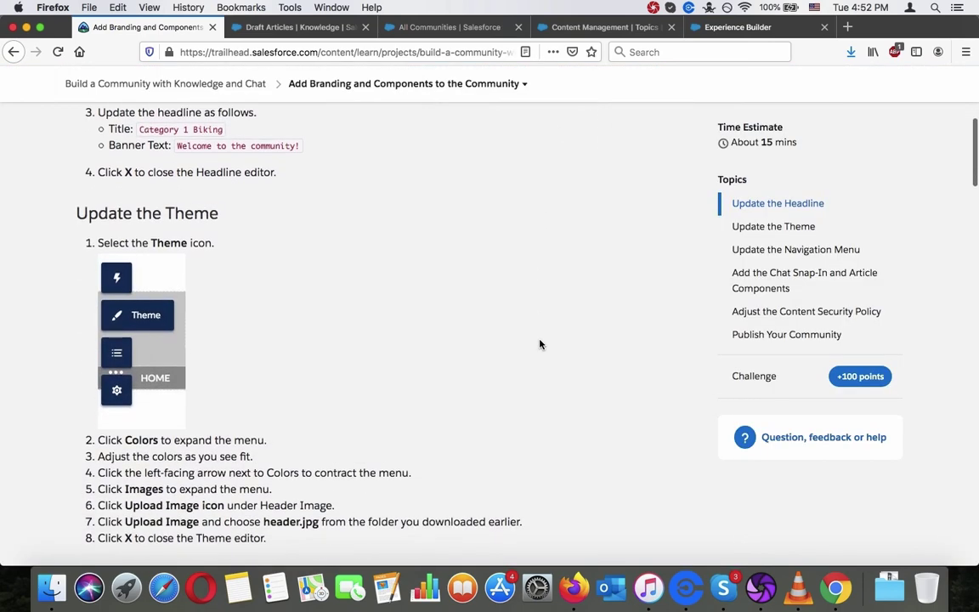
scroll(539, 344, down, 4)
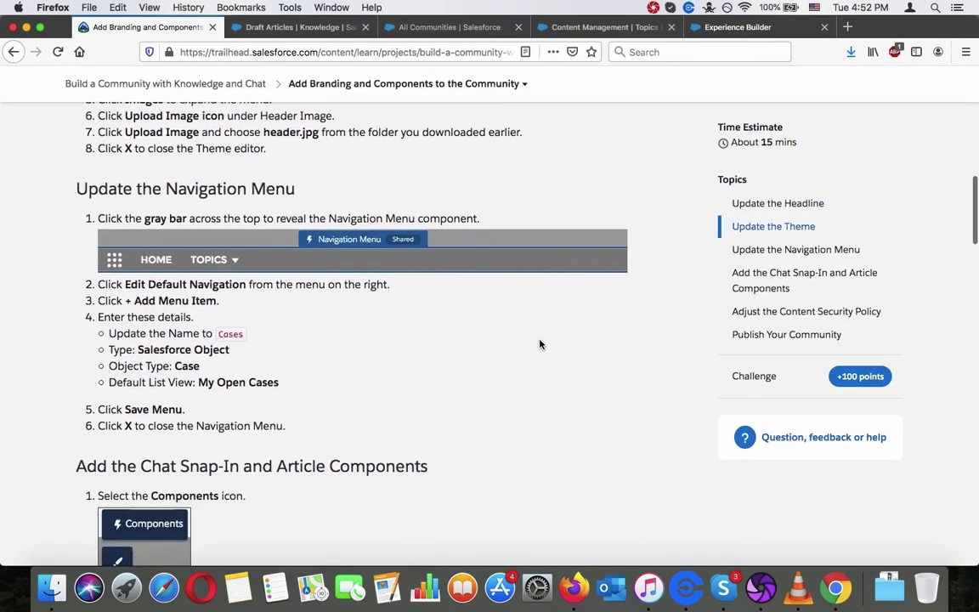
scroll(539, 344, down, 2)
scroll(539, 344, down, 16)
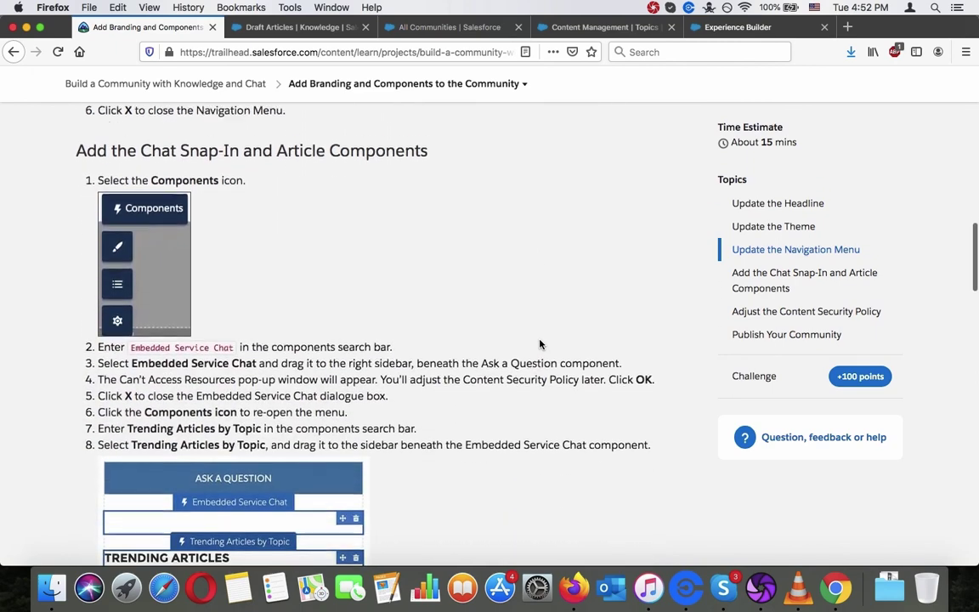
scroll(539, 344, down, 18)
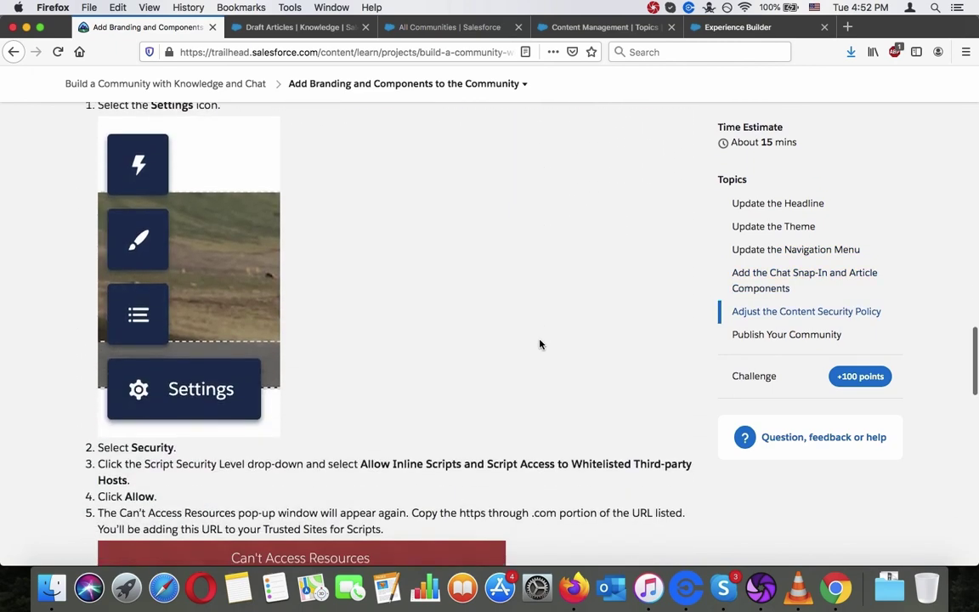
scroll(539, 344, down, 8)
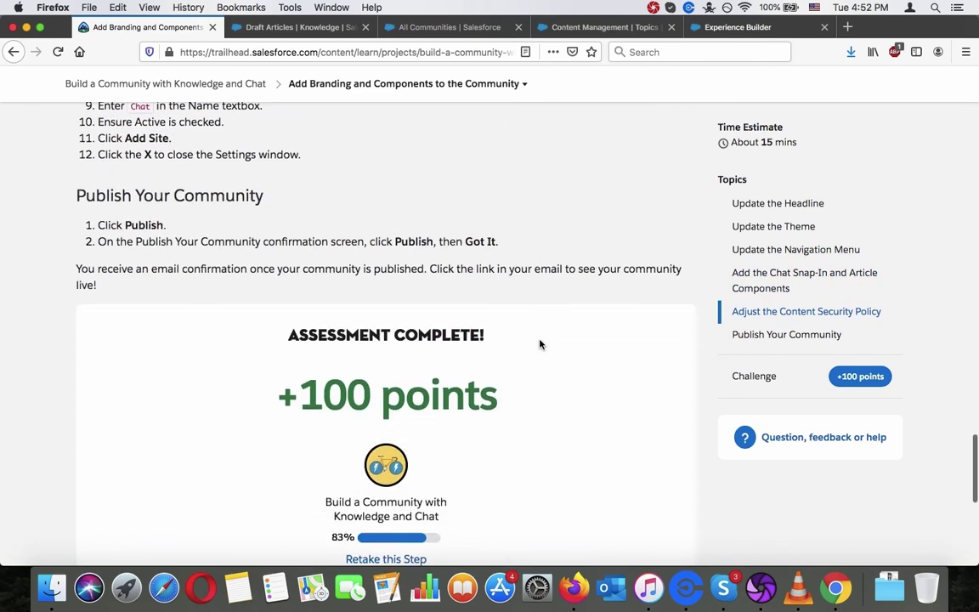